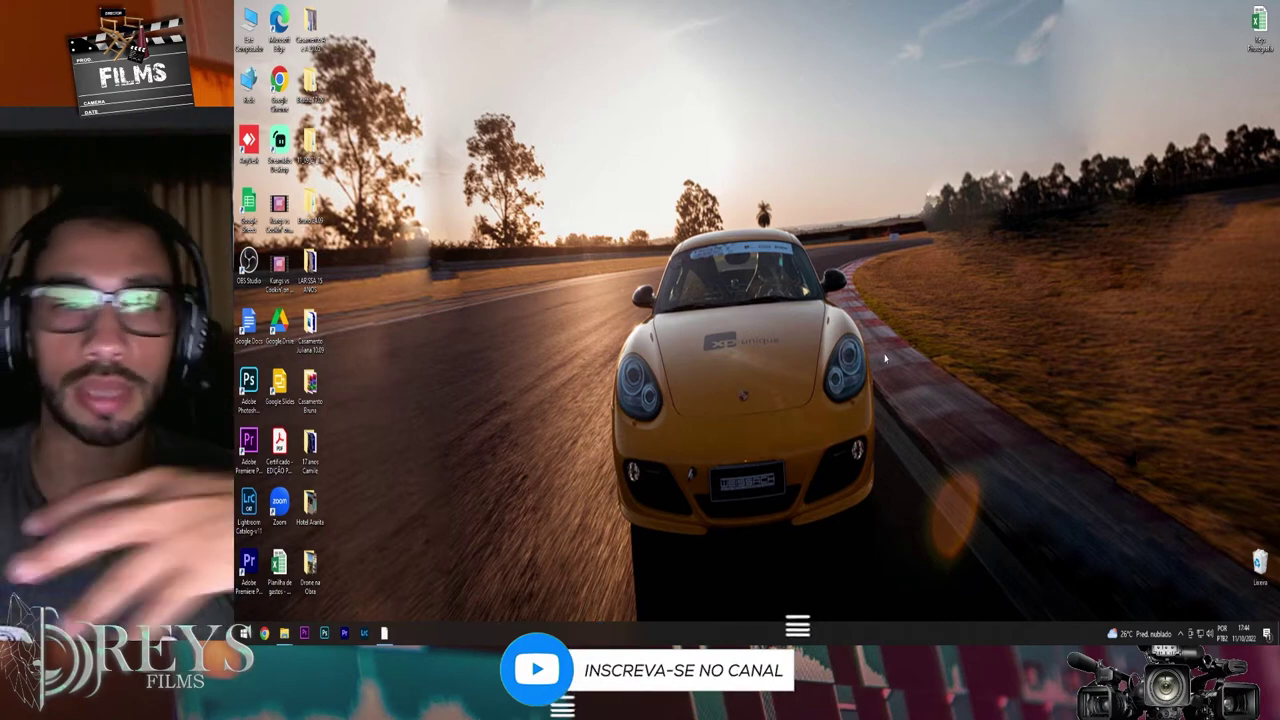
Launch Premiere Pro and start a new project saved in Desktop\Drone na Obra.
left_click(345, 634)
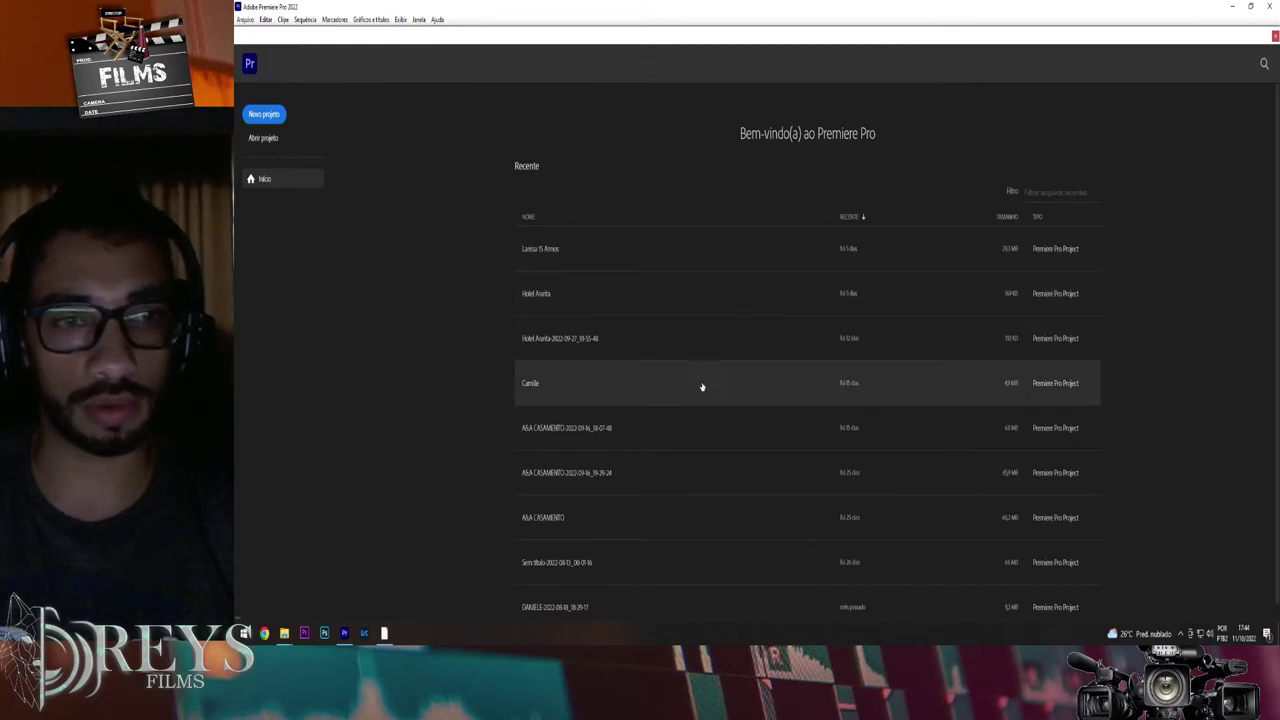
left_click(266, 114)
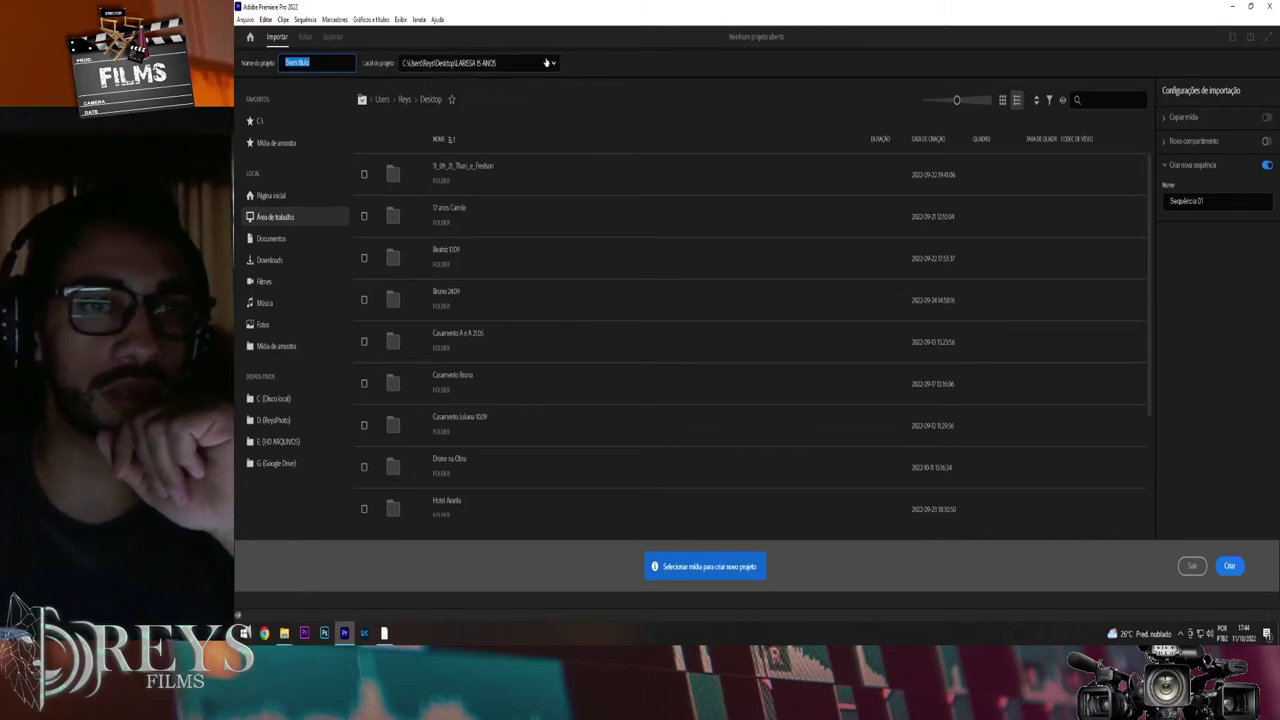
left_click(546, 62)
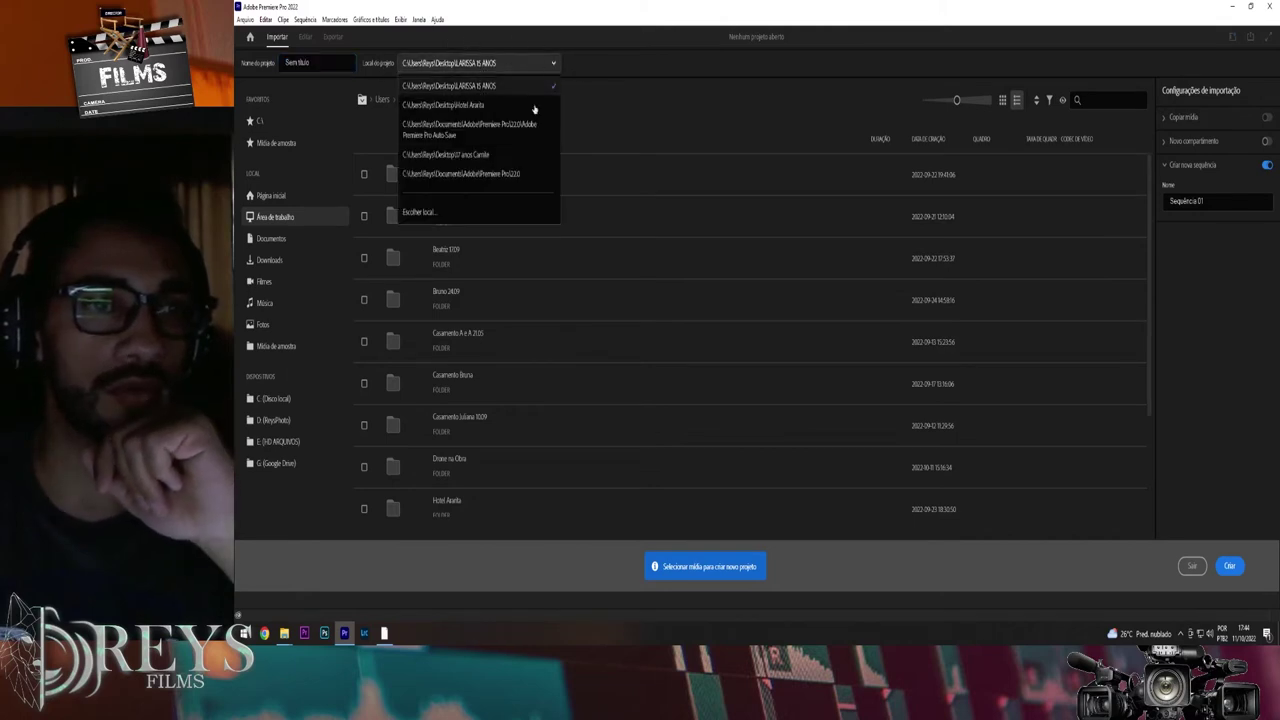
left_click(483, 219)
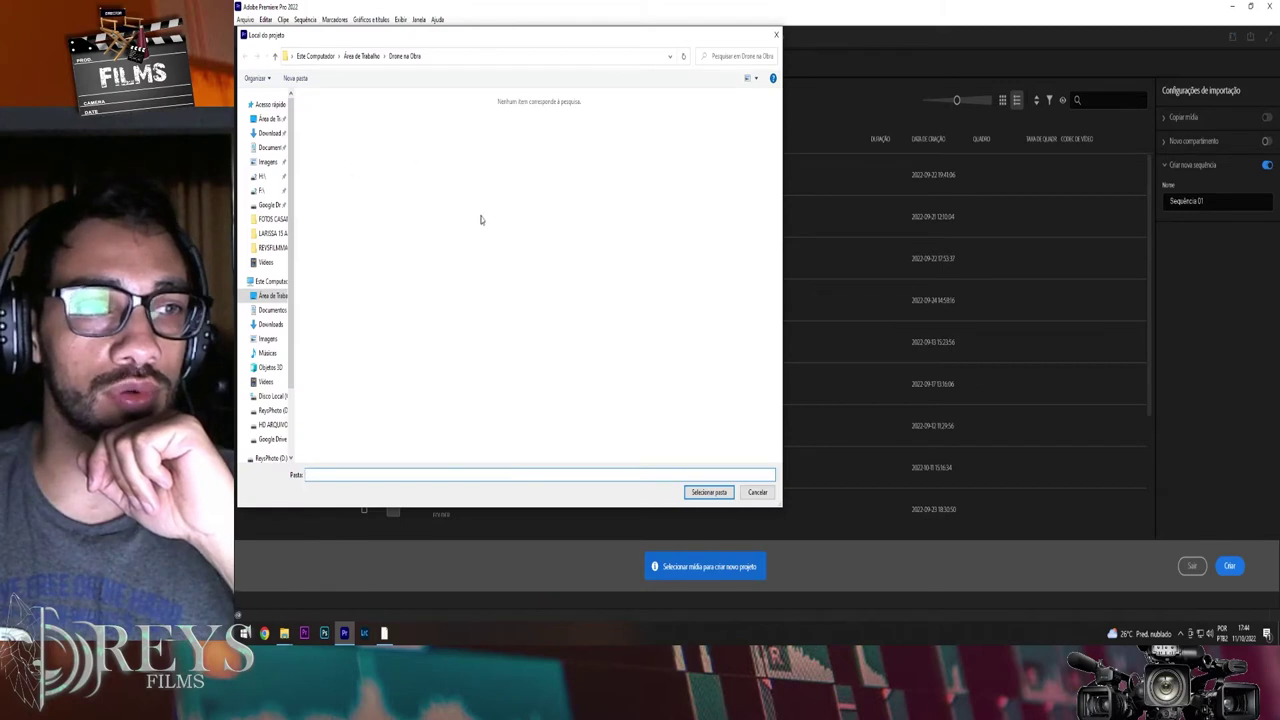
left_click(272, 296)
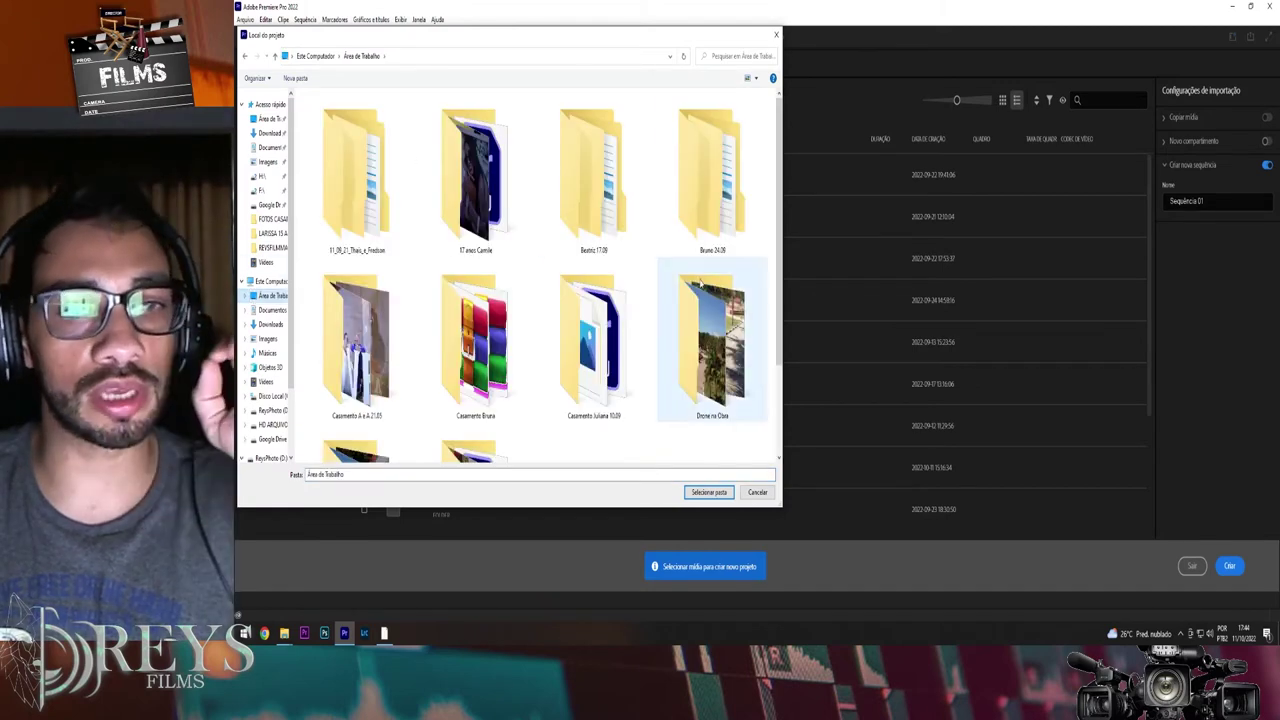
left_click(735, 322)
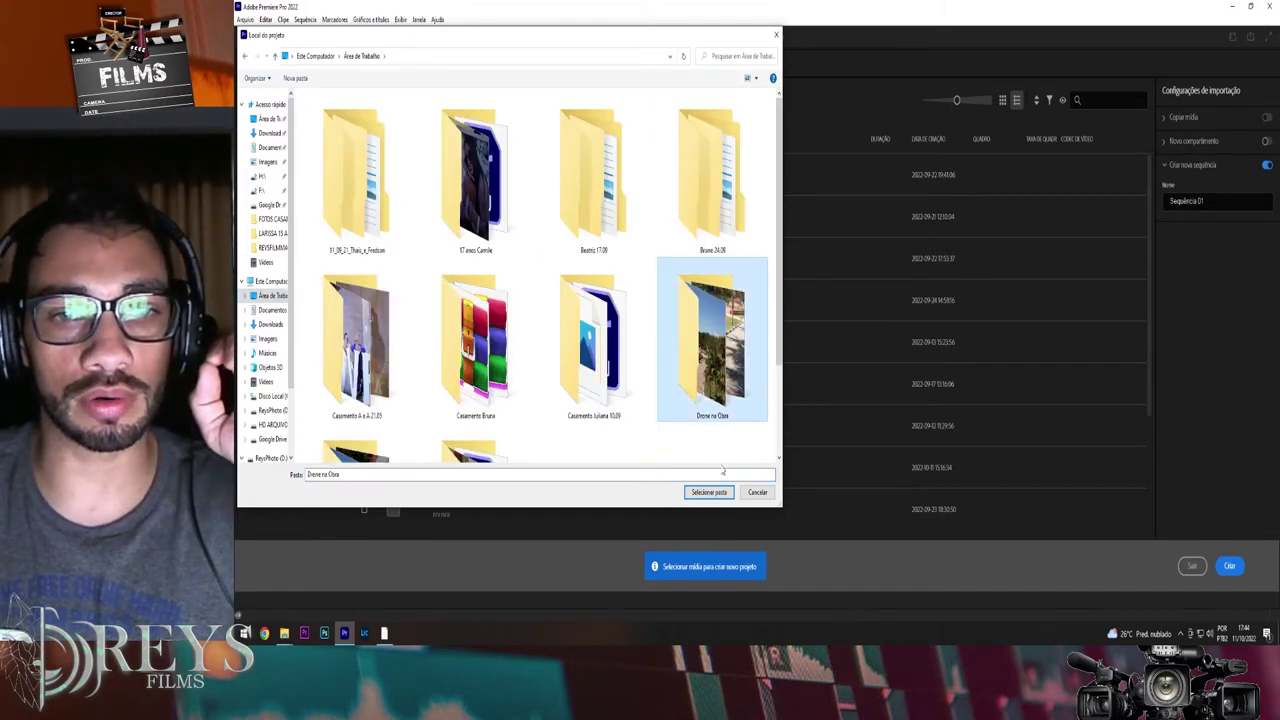
left_click(709, 491)
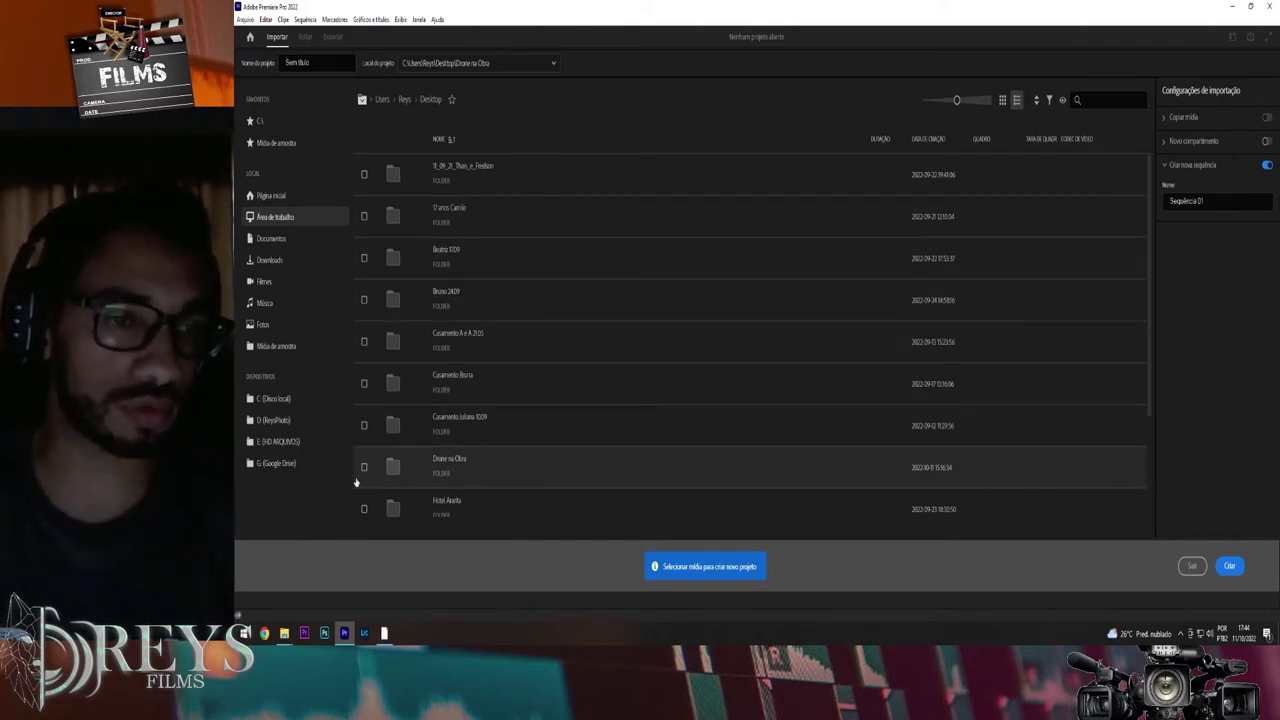
Tick the Drone na Obra folder for import, name the sequence Drone na Obra, and create the project.
left_click(364, 468)
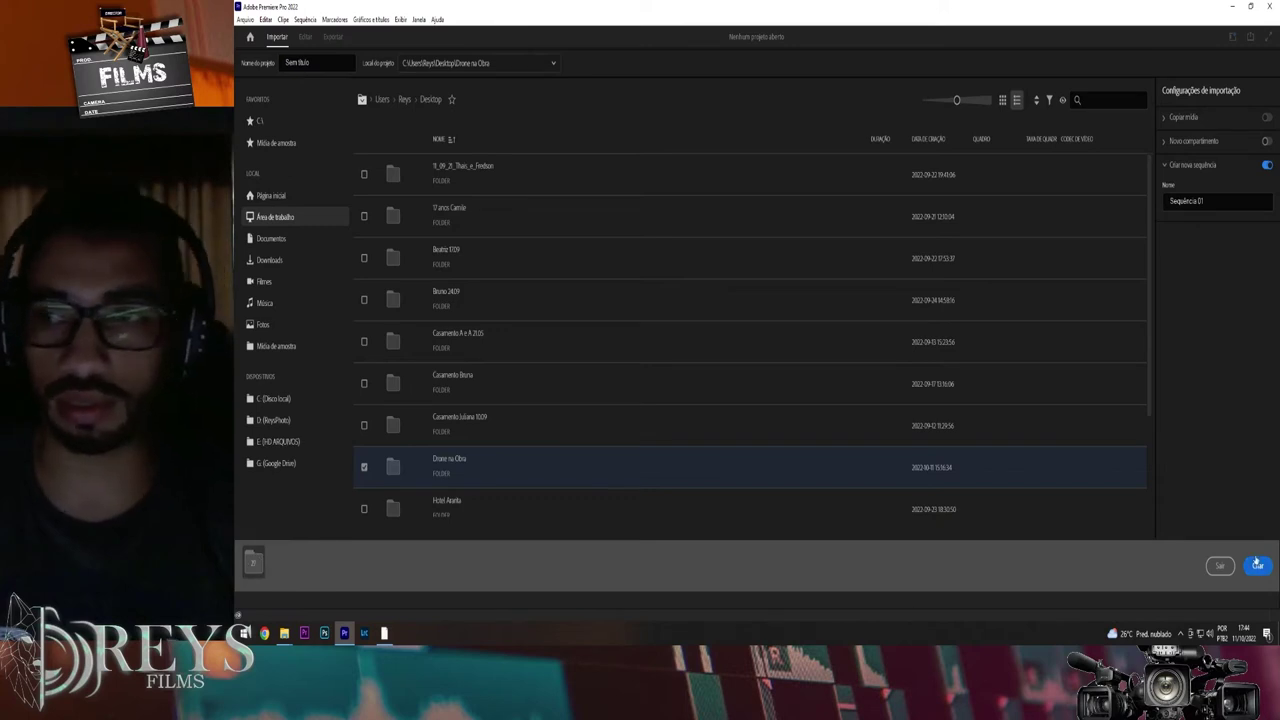
left_click_drag(1182, 201, 1159, 207)
type("Dro")
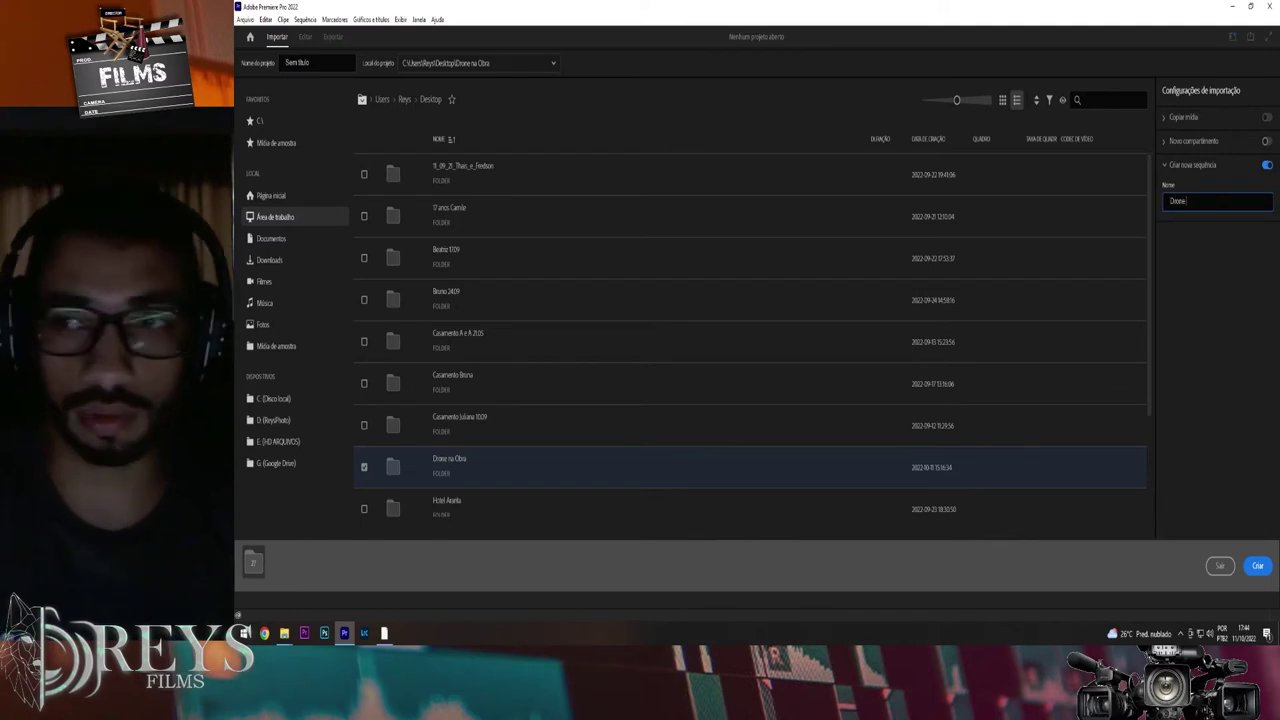
type("ne na Obr")
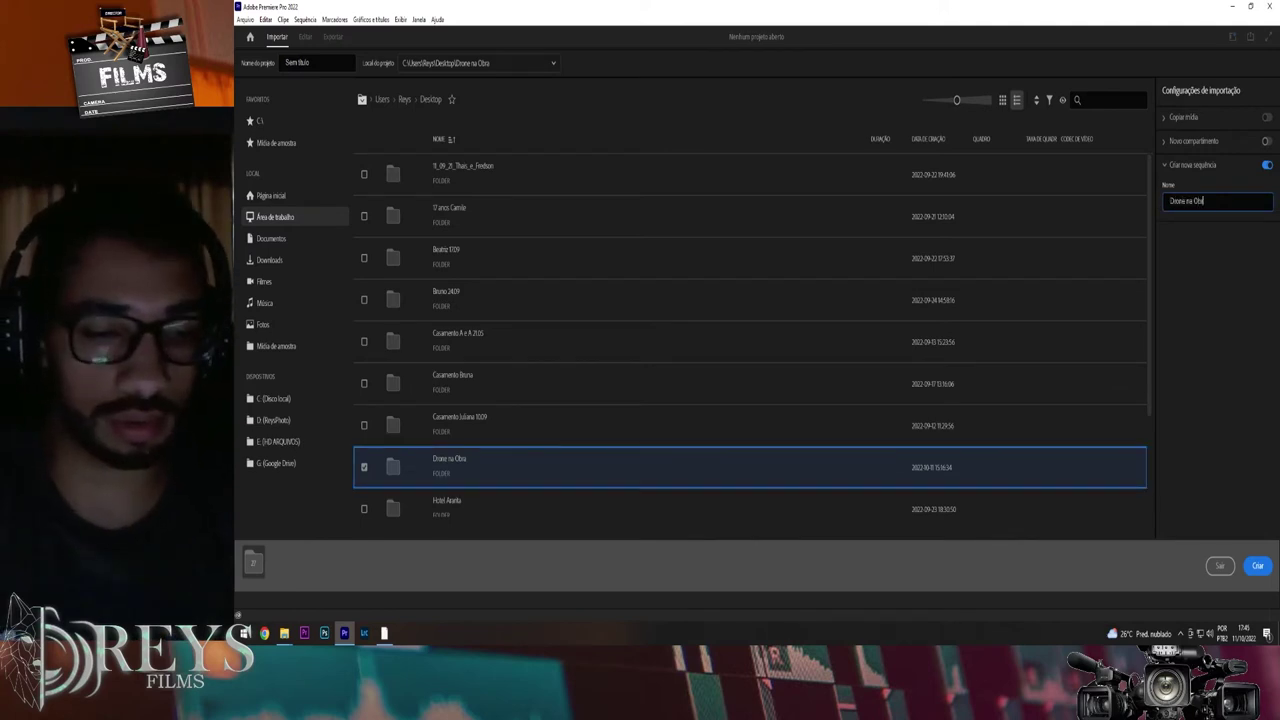
type("a")
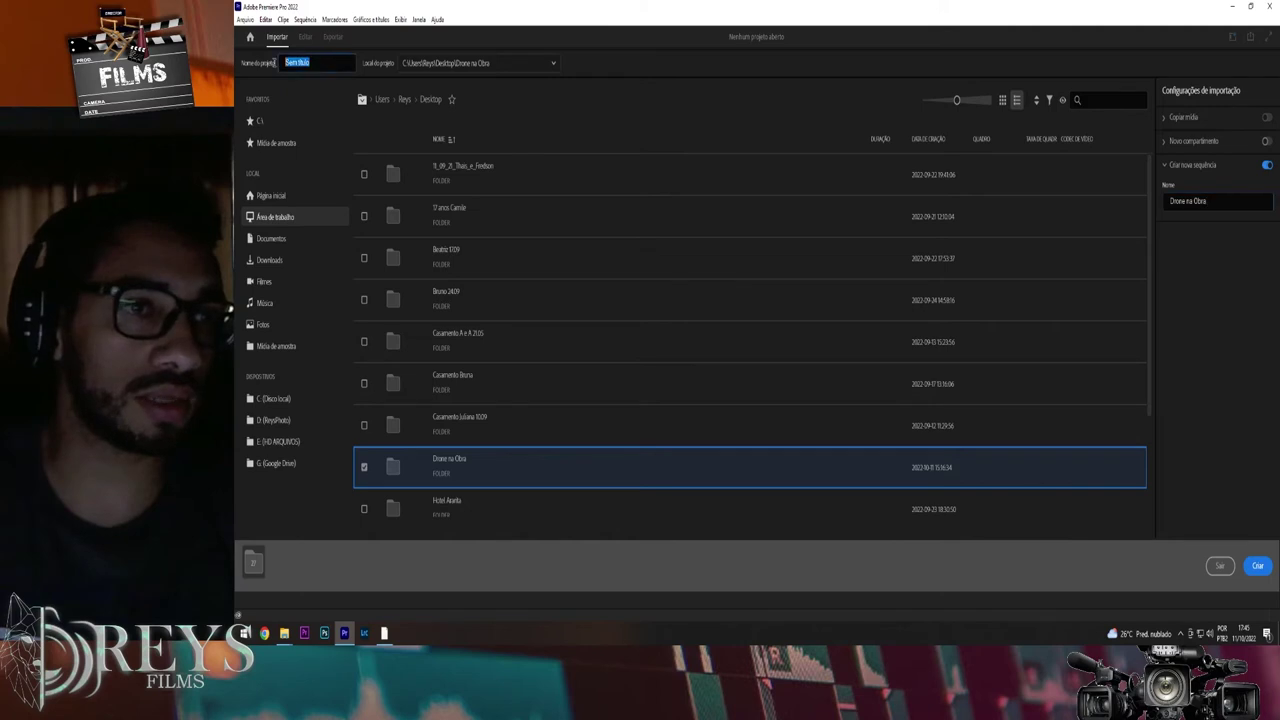
type("Drone na Ob")
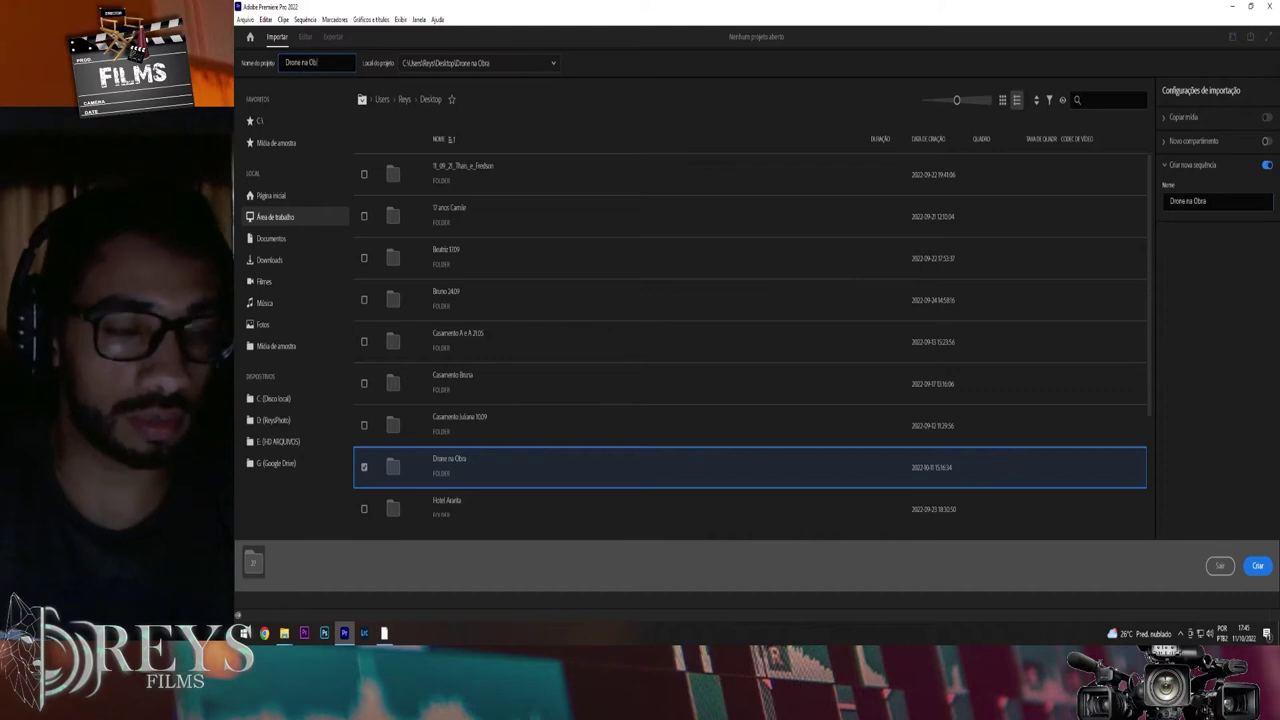
type("ra")
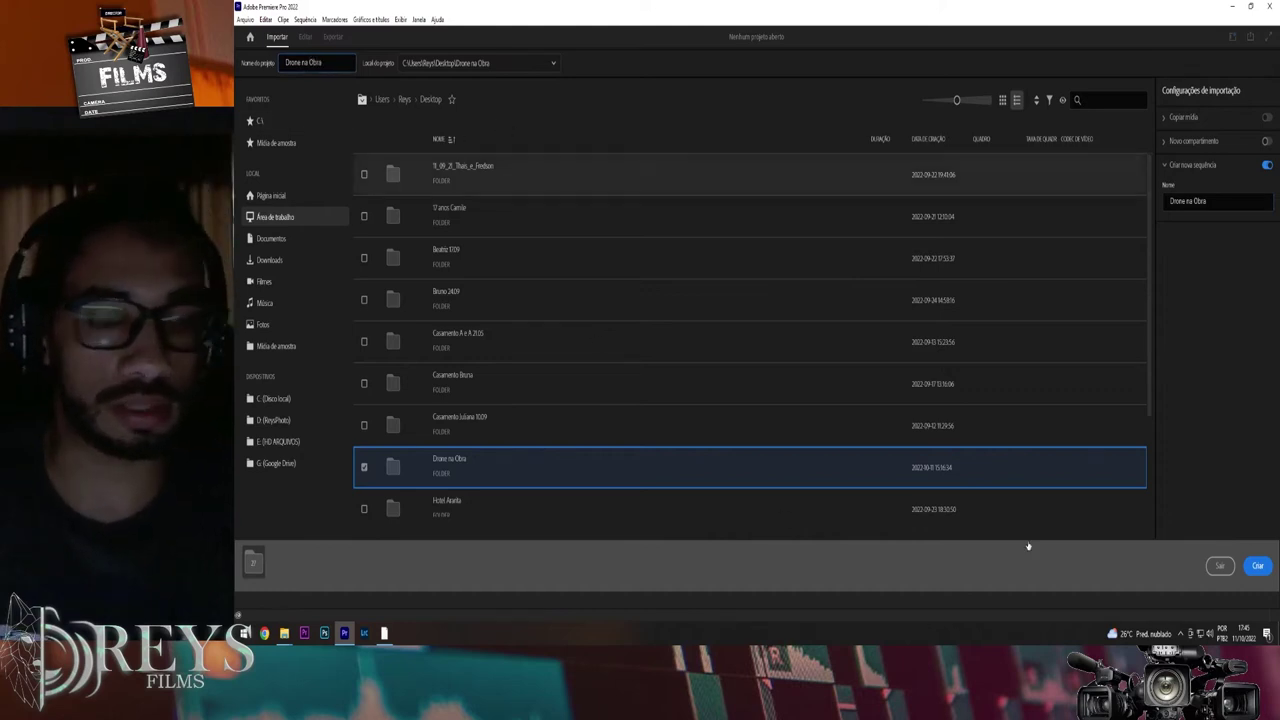
left_click(1258, 567)
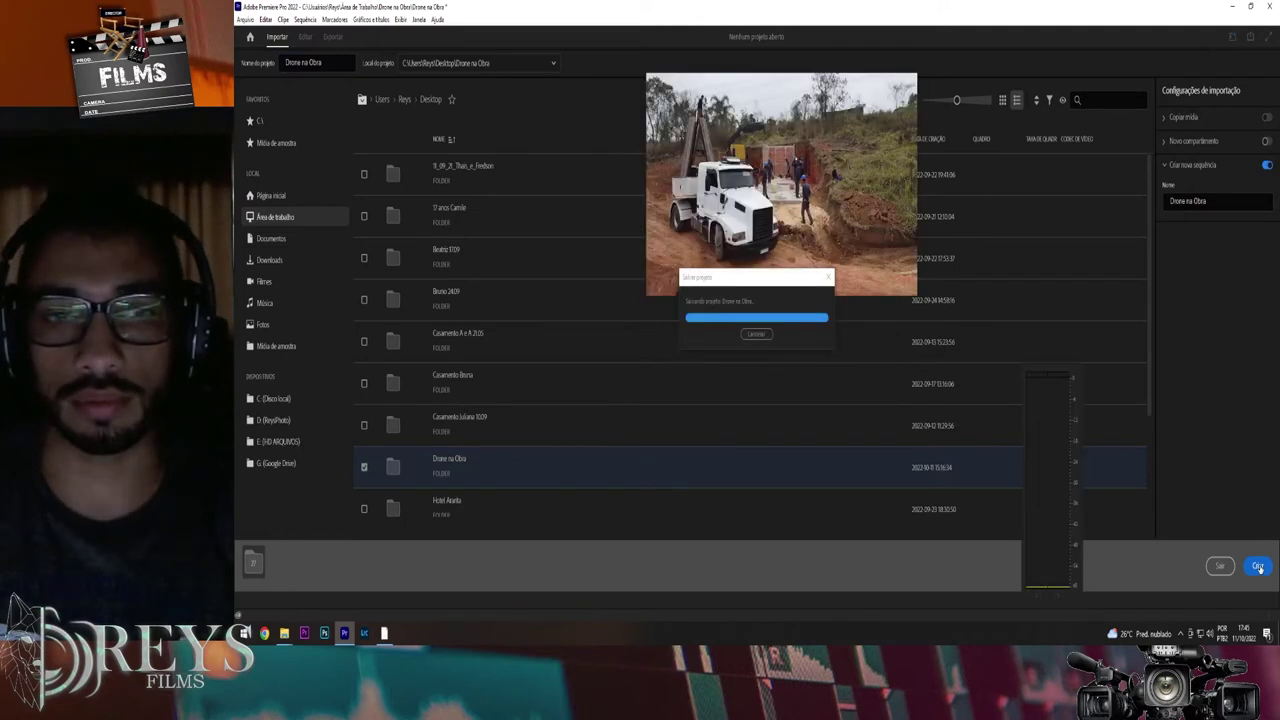
Box-select the drone clips on the Drone na Obra timeline and scrub the ruler to preview them.
left_click_drag(990, 512, 472, 458)
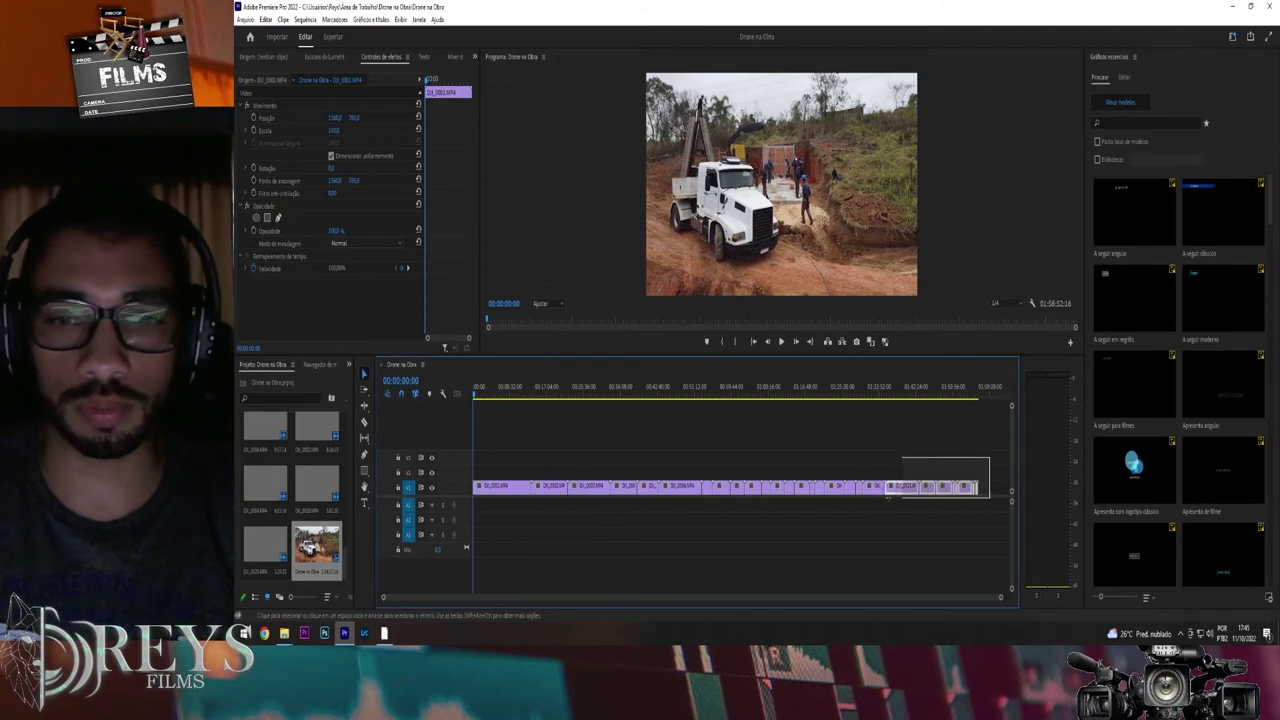
left_click_drag(473, 512, 494, 534)
left_click(509, 423)
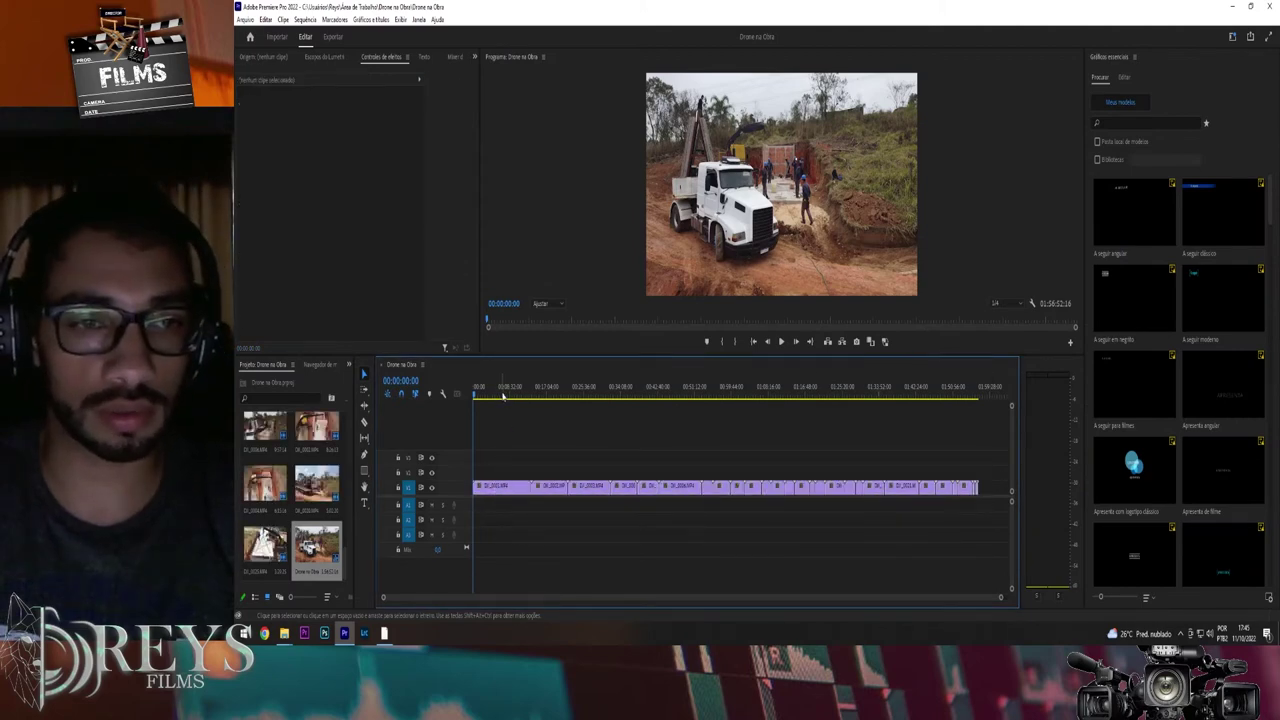
left_click(527, 394)
left_click_drag(555, 396, 692, 396)
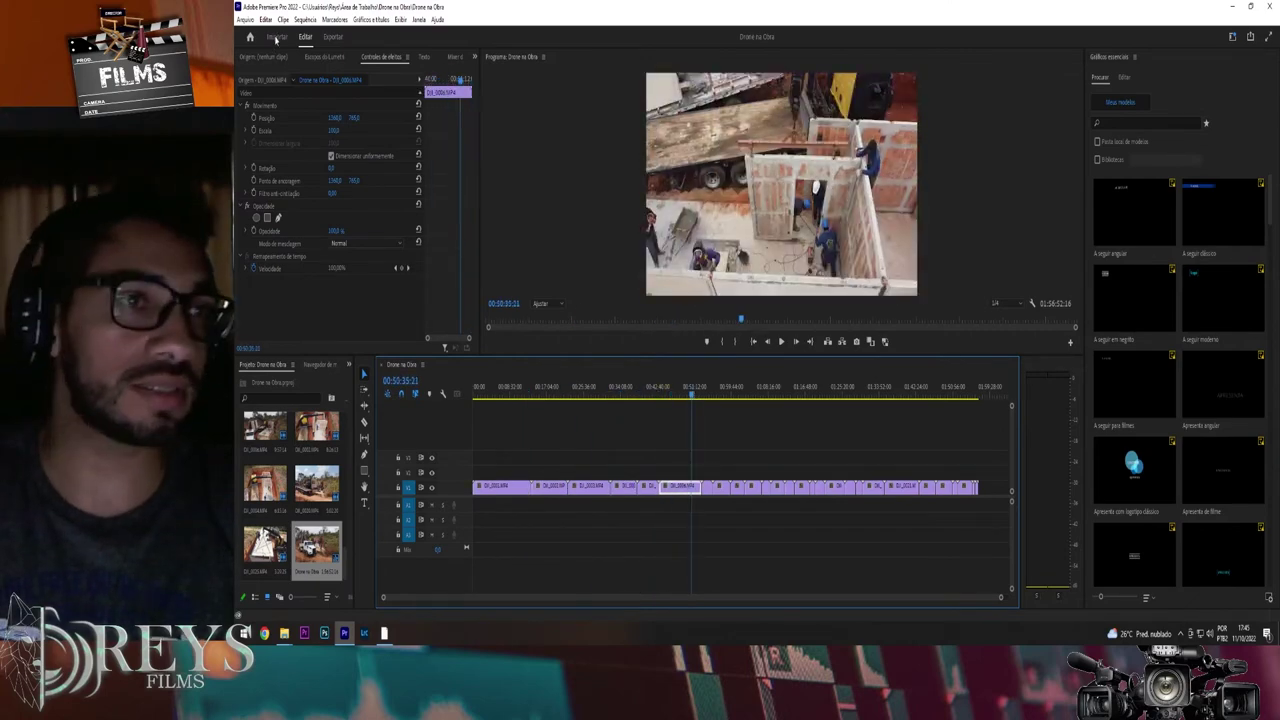
left_click(245, 20)
Create Sequência 01 with the default DSLR 1080p preset and default name.
mouse_move(262, 33)
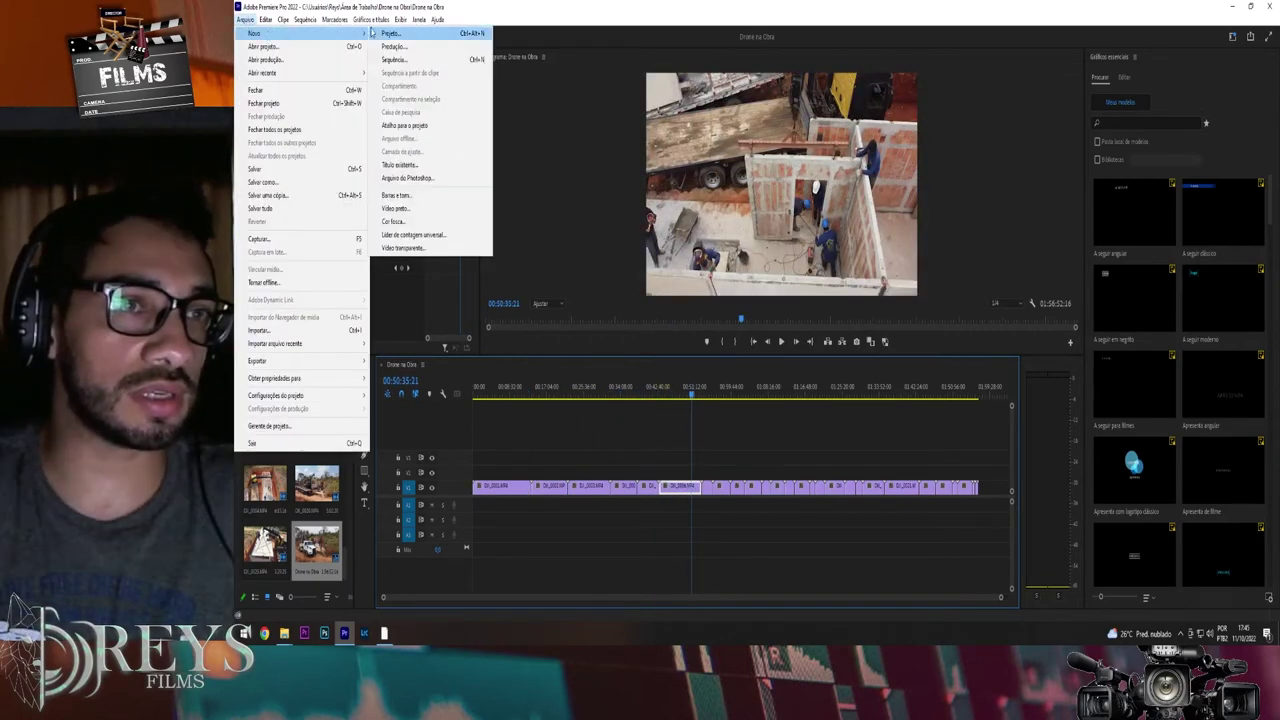
left_click(417, 61)
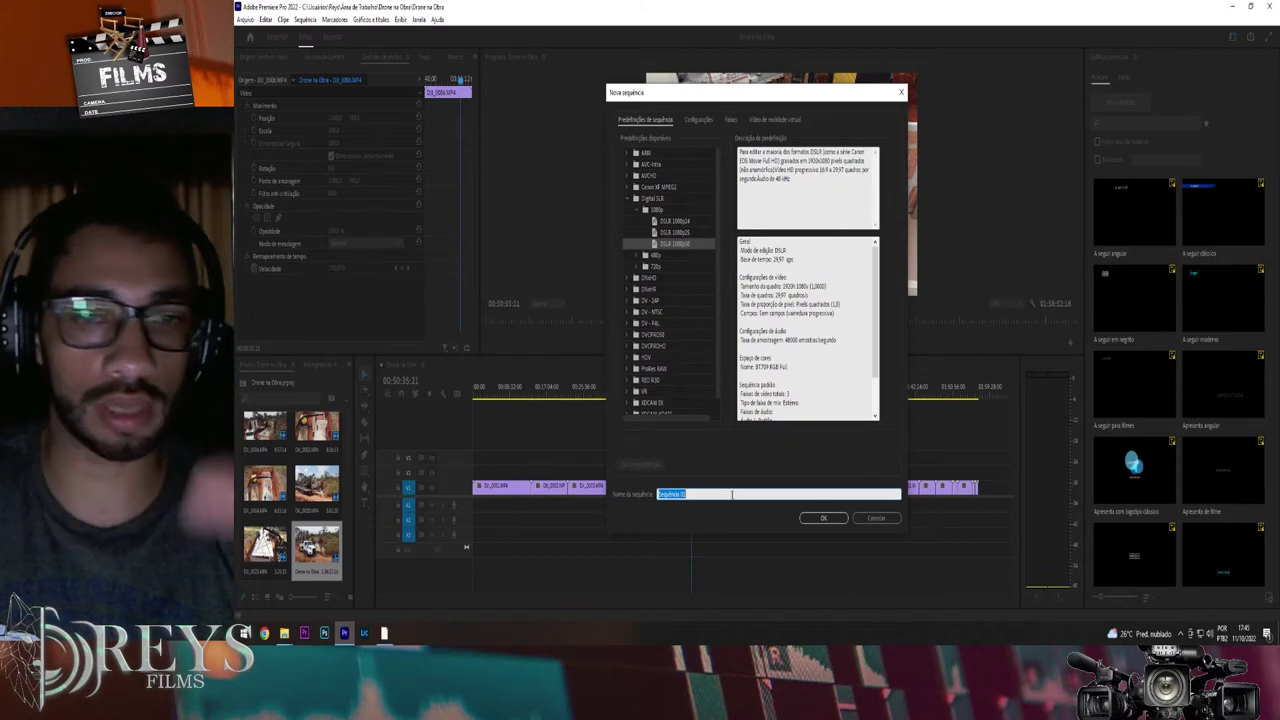
left_click(828, 531)
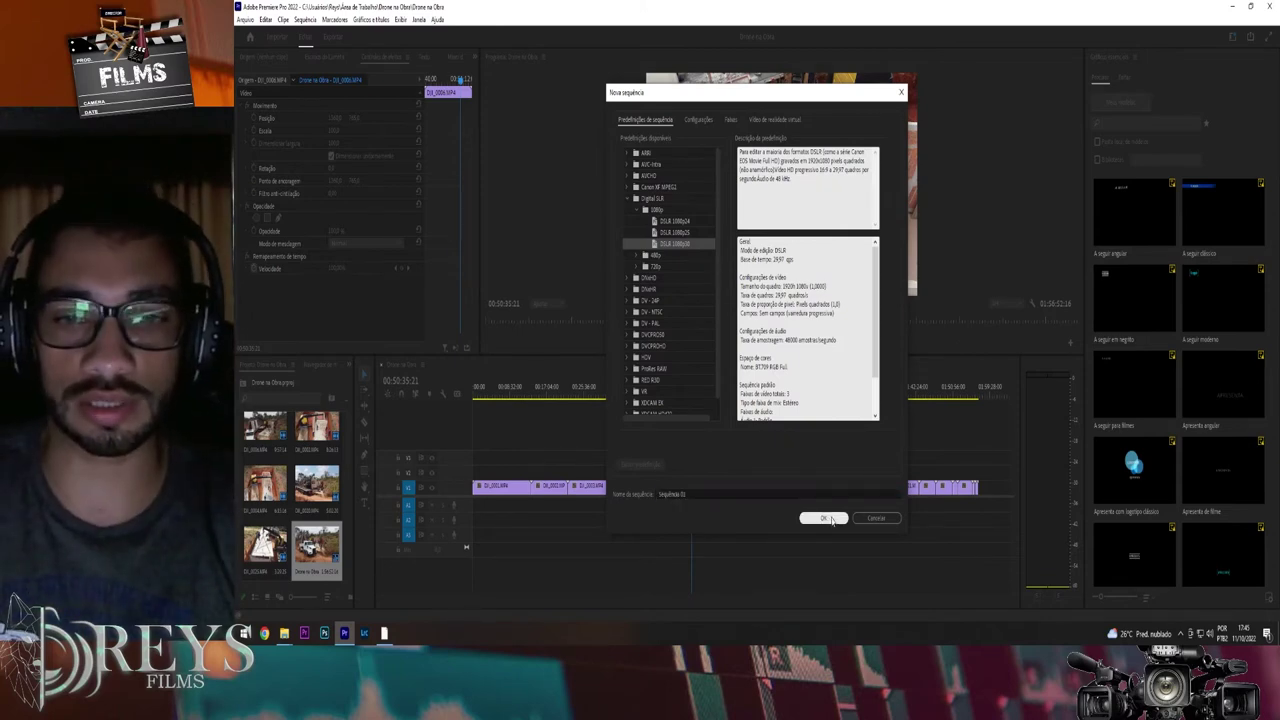
left_click(830, 519)
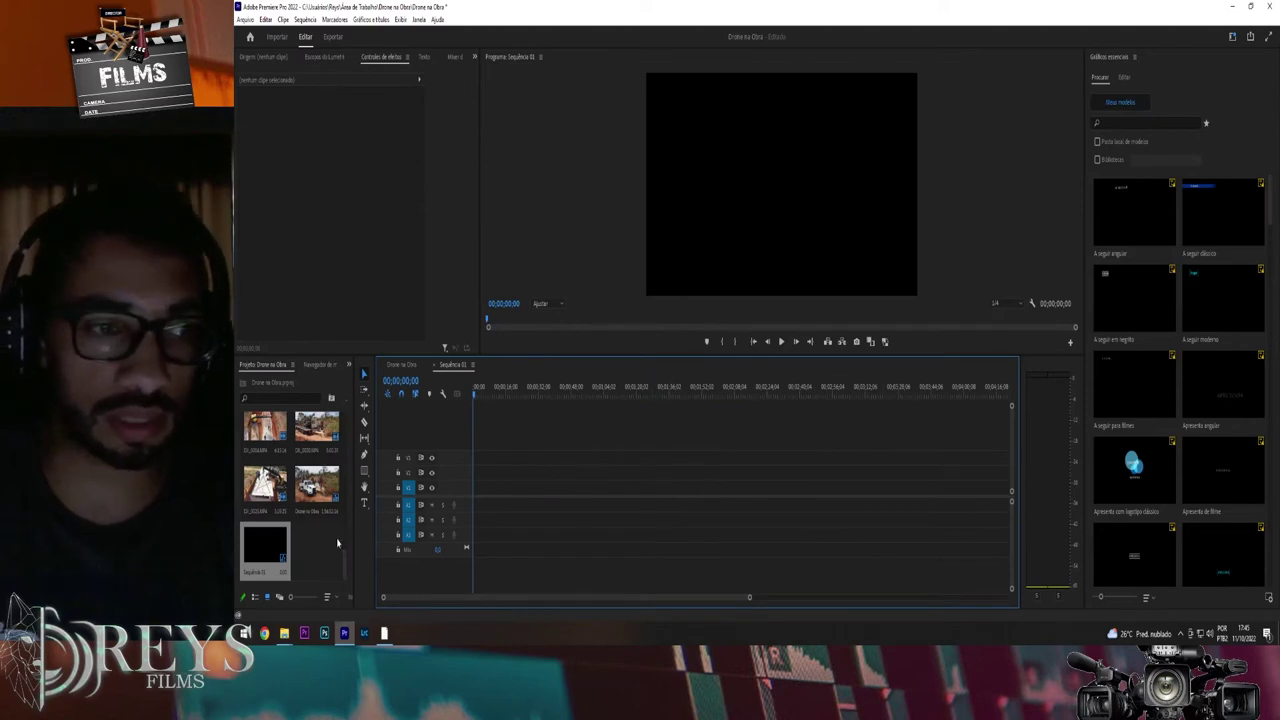
left_click(284, 633)
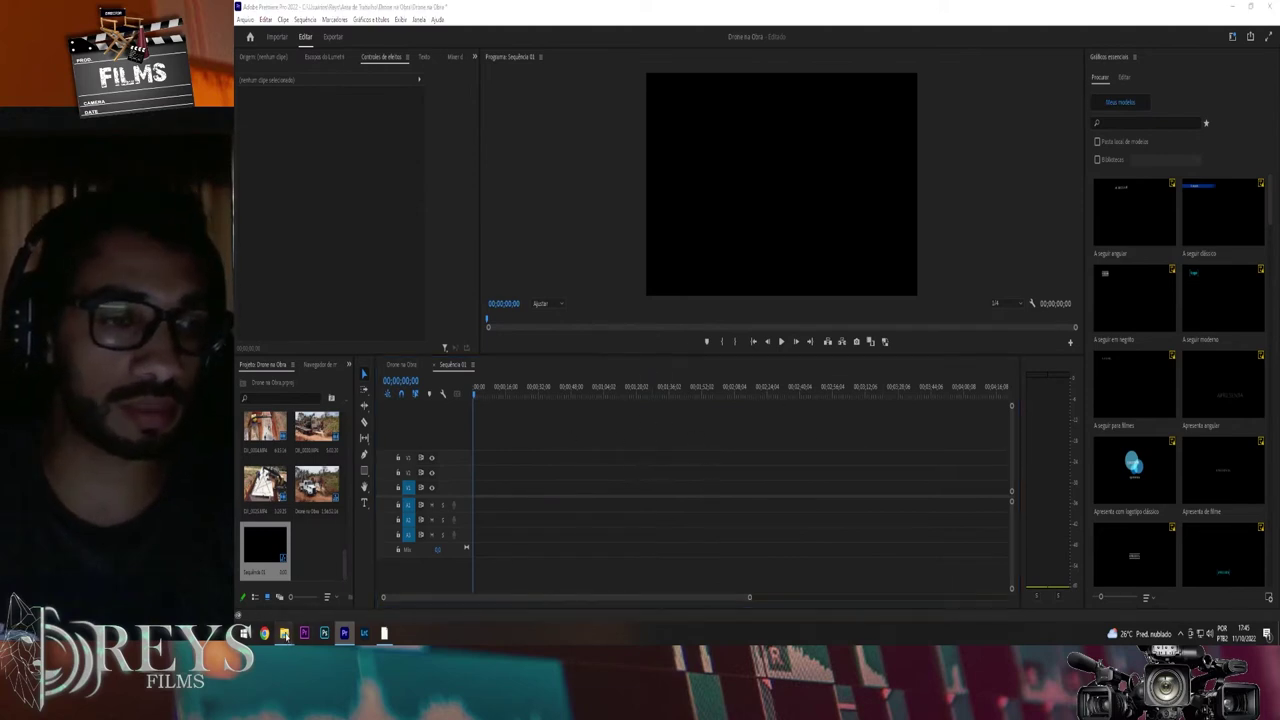
Select all clips in the Drone na Obra folder, drag them toward Premiere, then minimize the folder window.
left_click(308, 592)
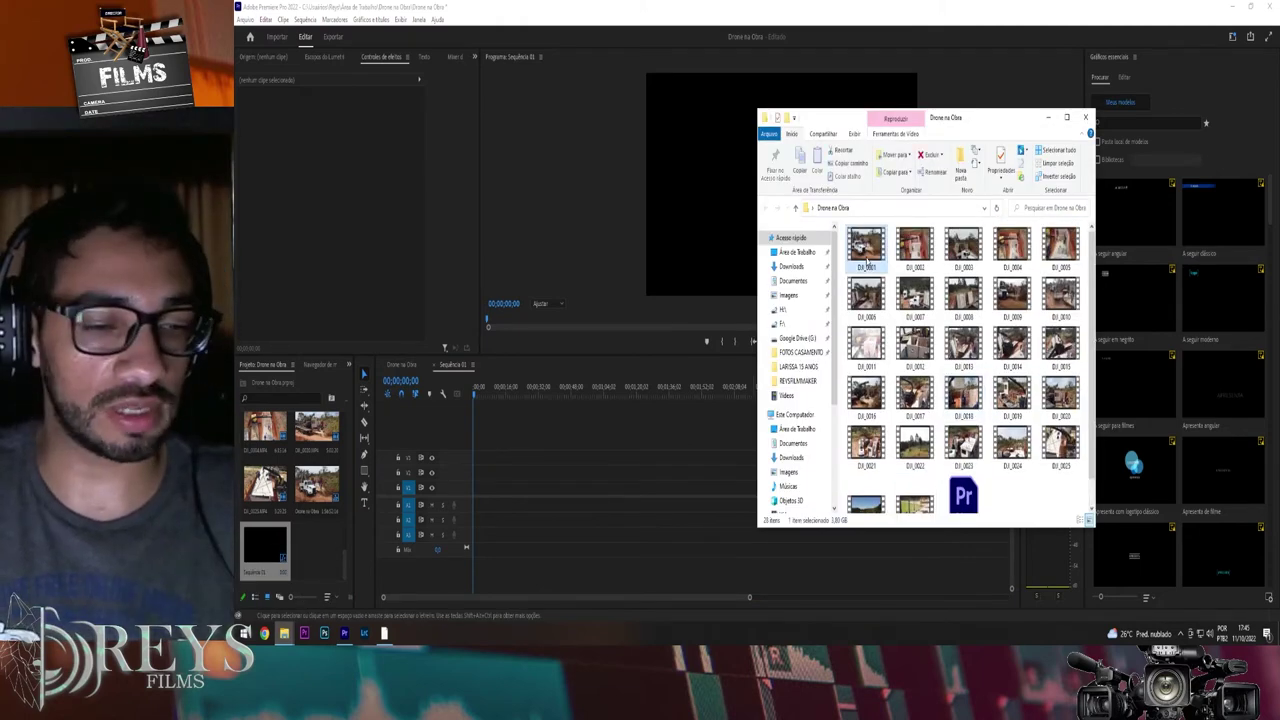
key("ctrl+a")
mouse_move(1011, 440)
left_mouse_down()
mouse_move(279, 488)
mouse_move(587, 497)
left_mouse_up()
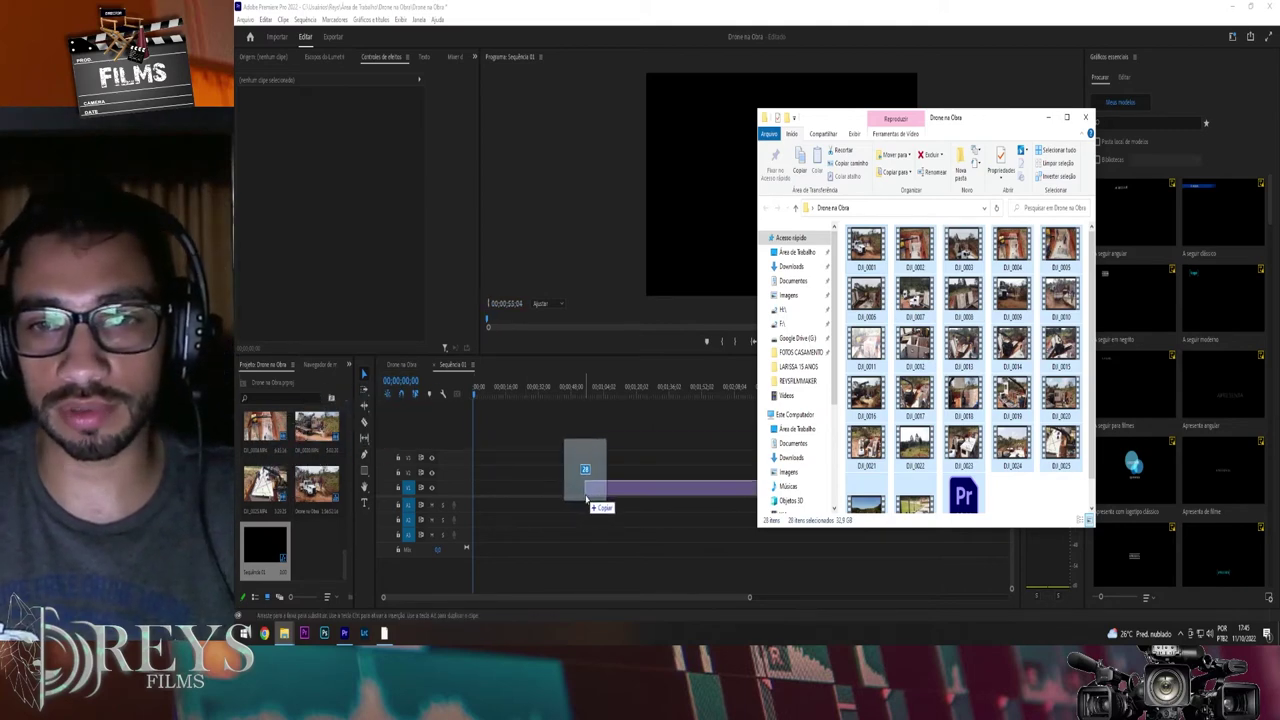
left_click_drag(587, 497, 978, 395)
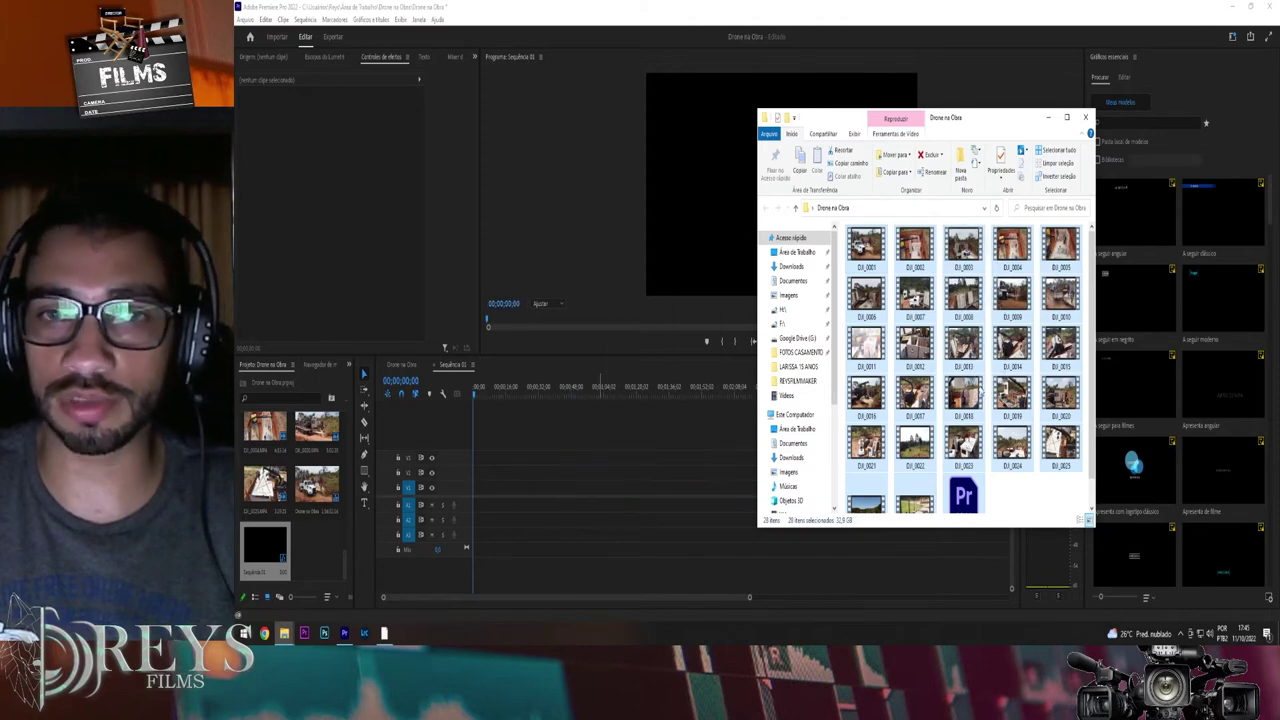
left_click(1048, 119)
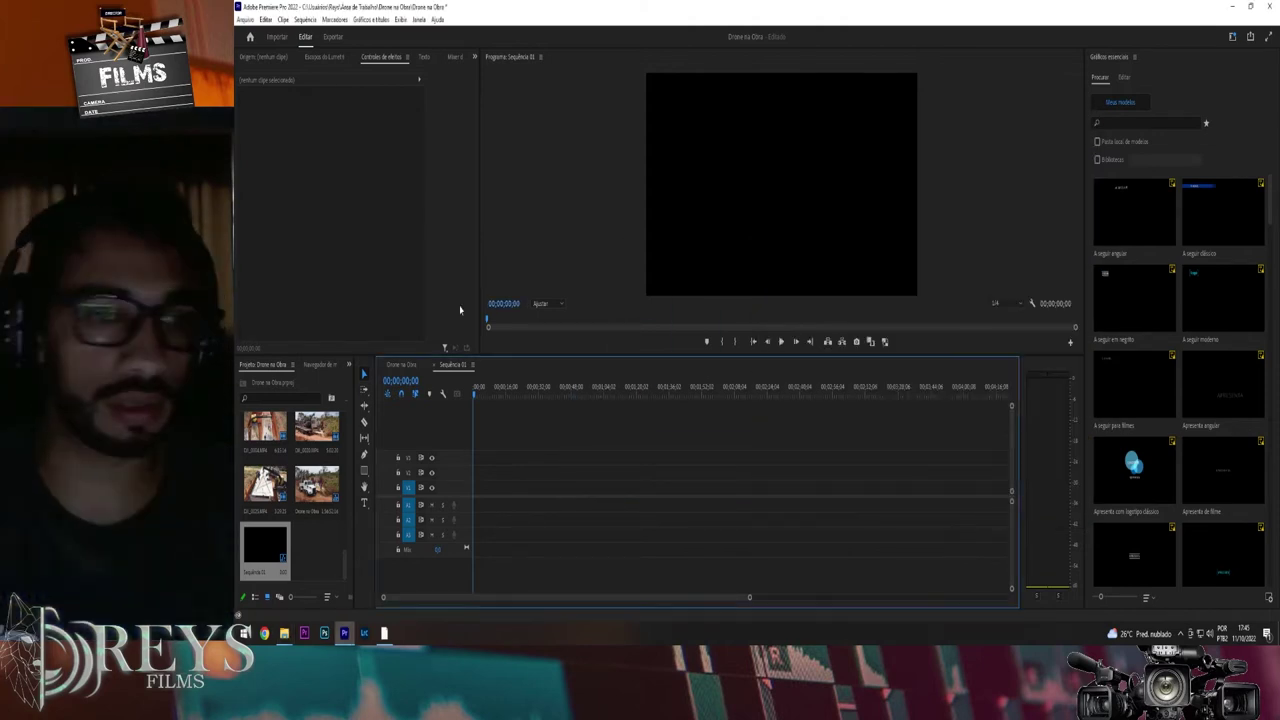
Close Sequência 01 and scrub through the Drone na Obra footage back to the crane shot.
left_click(433, 368)
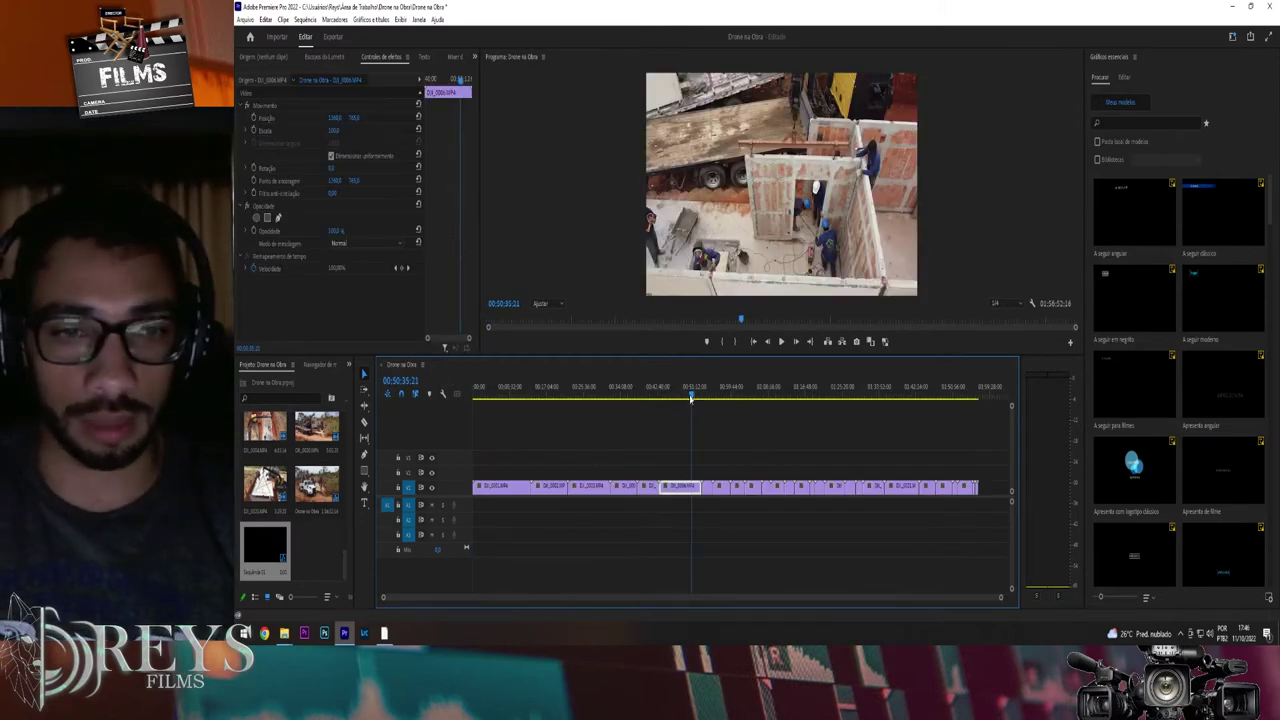
left_click_drag(691, 397, 773, 410)
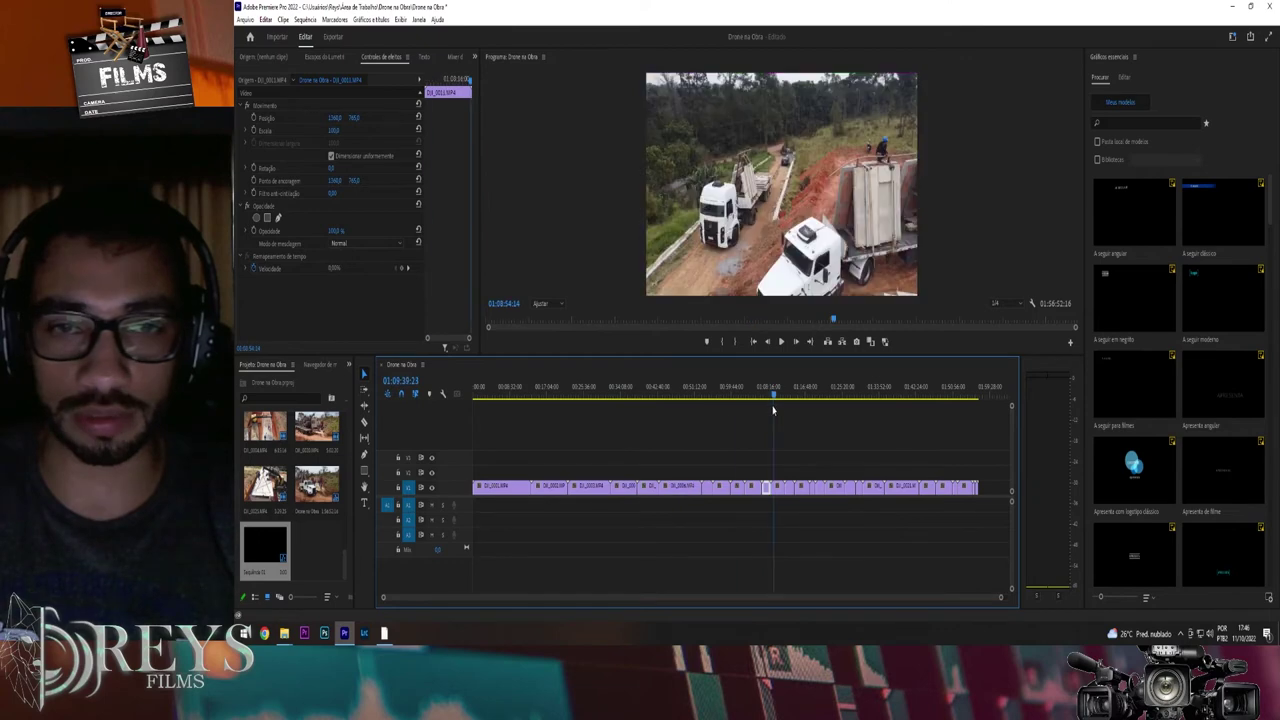
left_click_drag(773, 410, 706, 410)
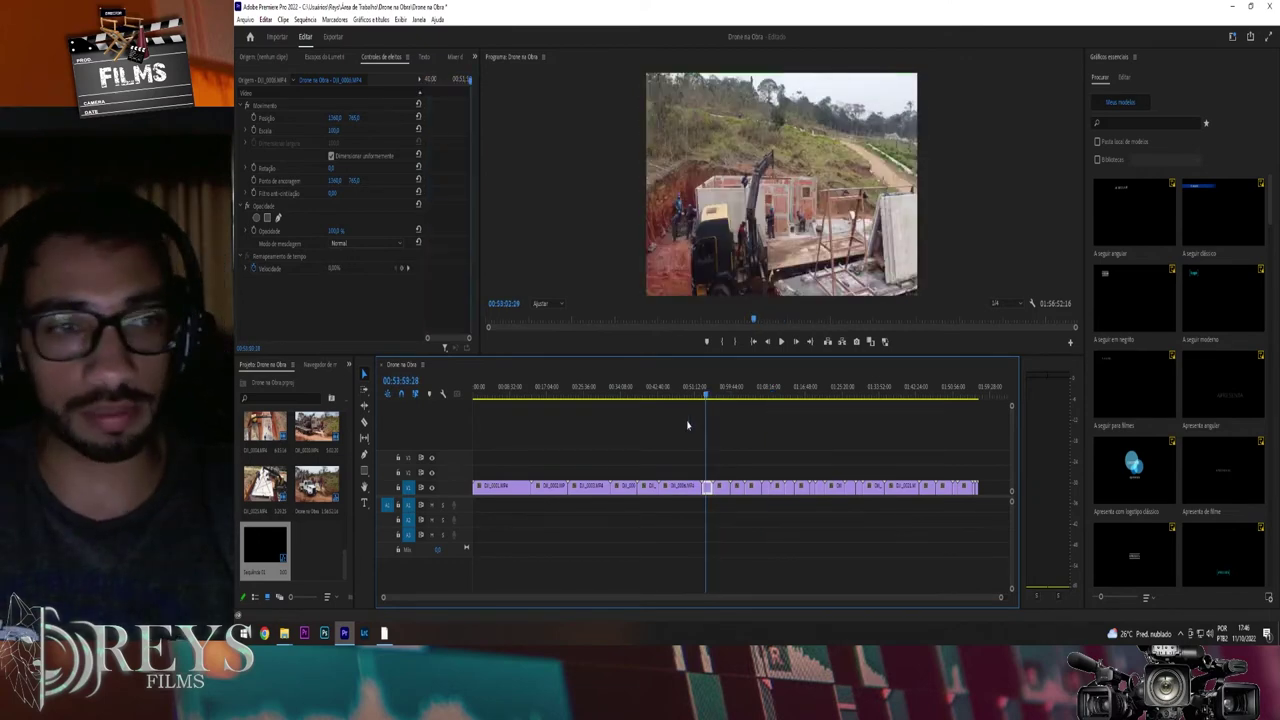
left_click(678, 397)
Create an empty sequence named Backup, then select every V1 clip in Drone na Obra.
left_click(245, 20)
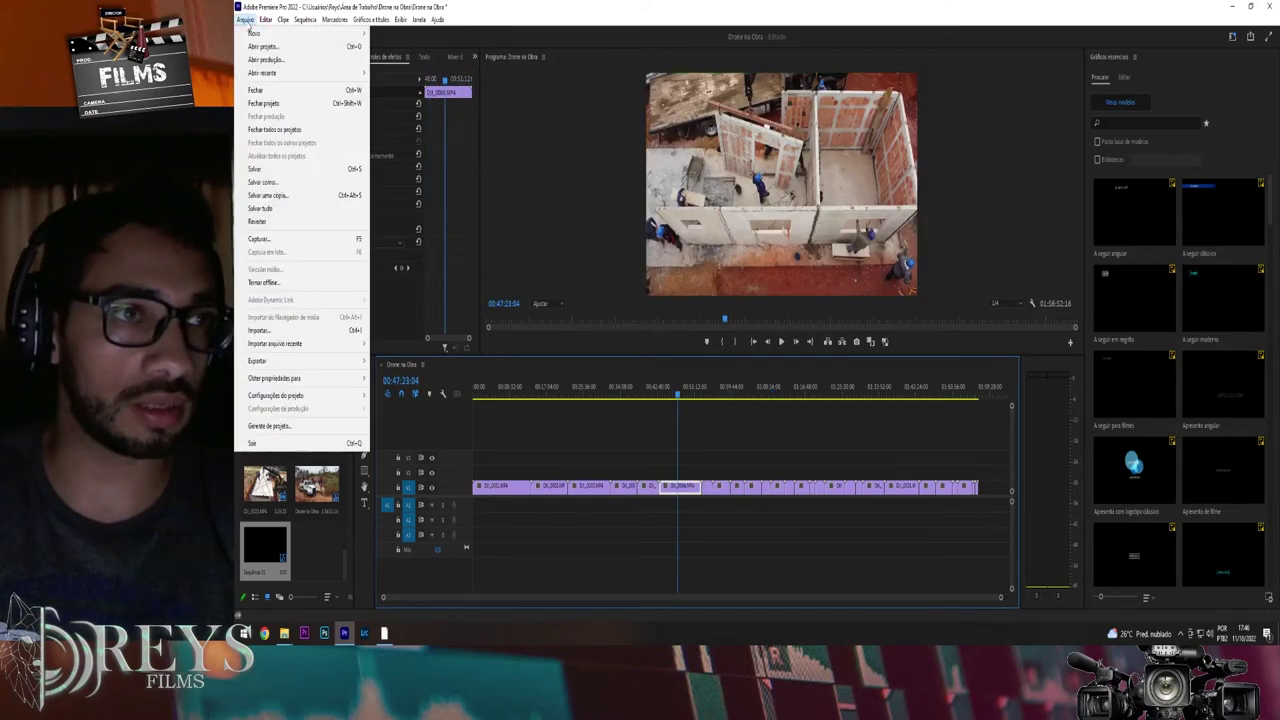
mouse_move(255, 35)
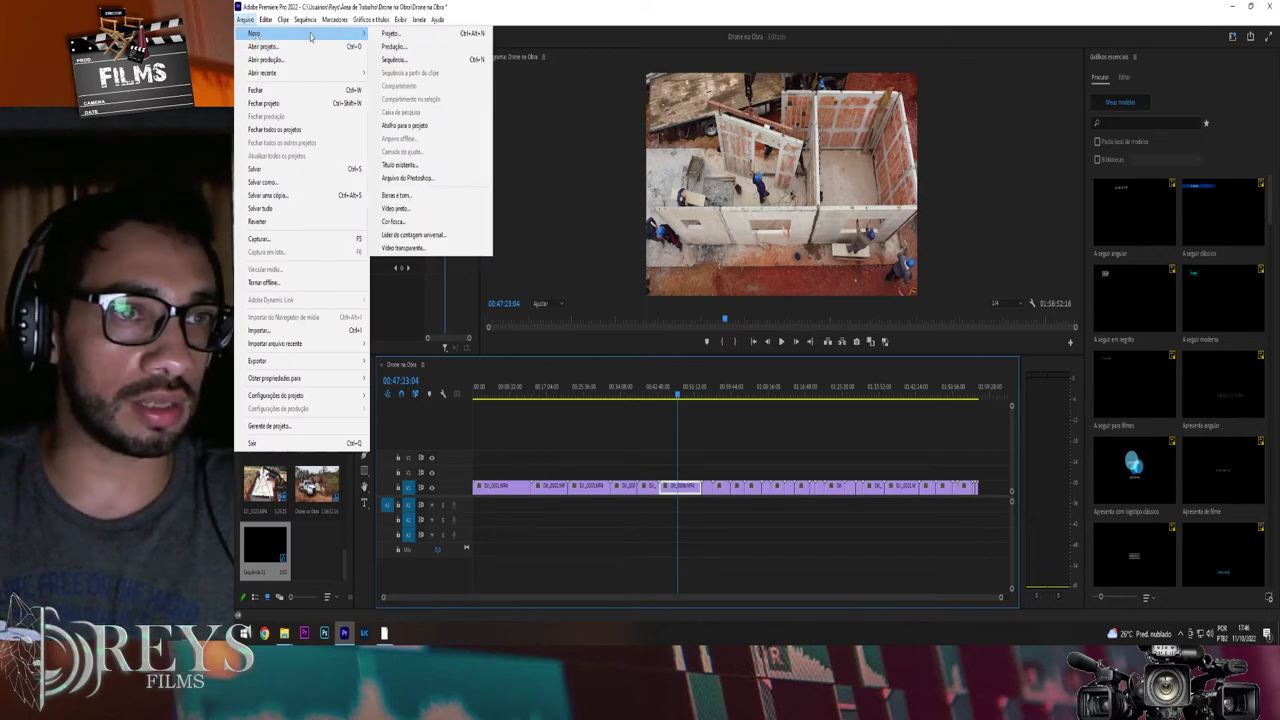
left_click(421, 62)
type("Backup")
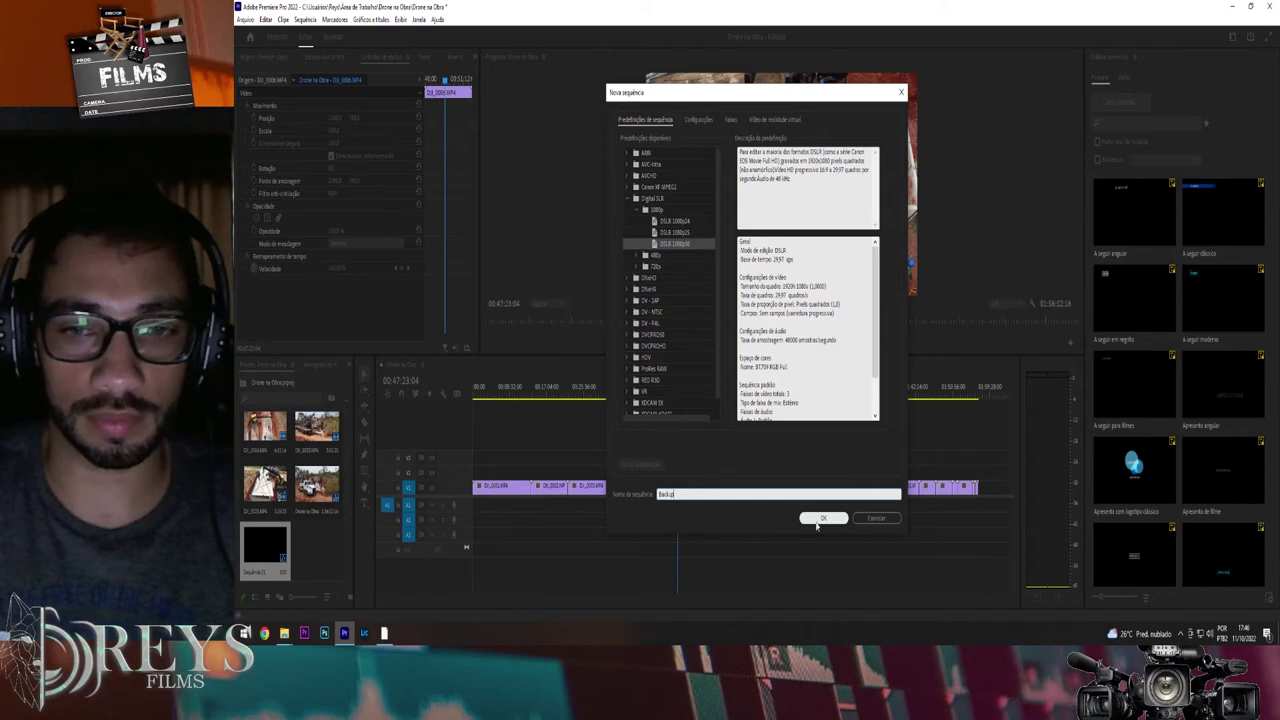
left_click(818, 519)
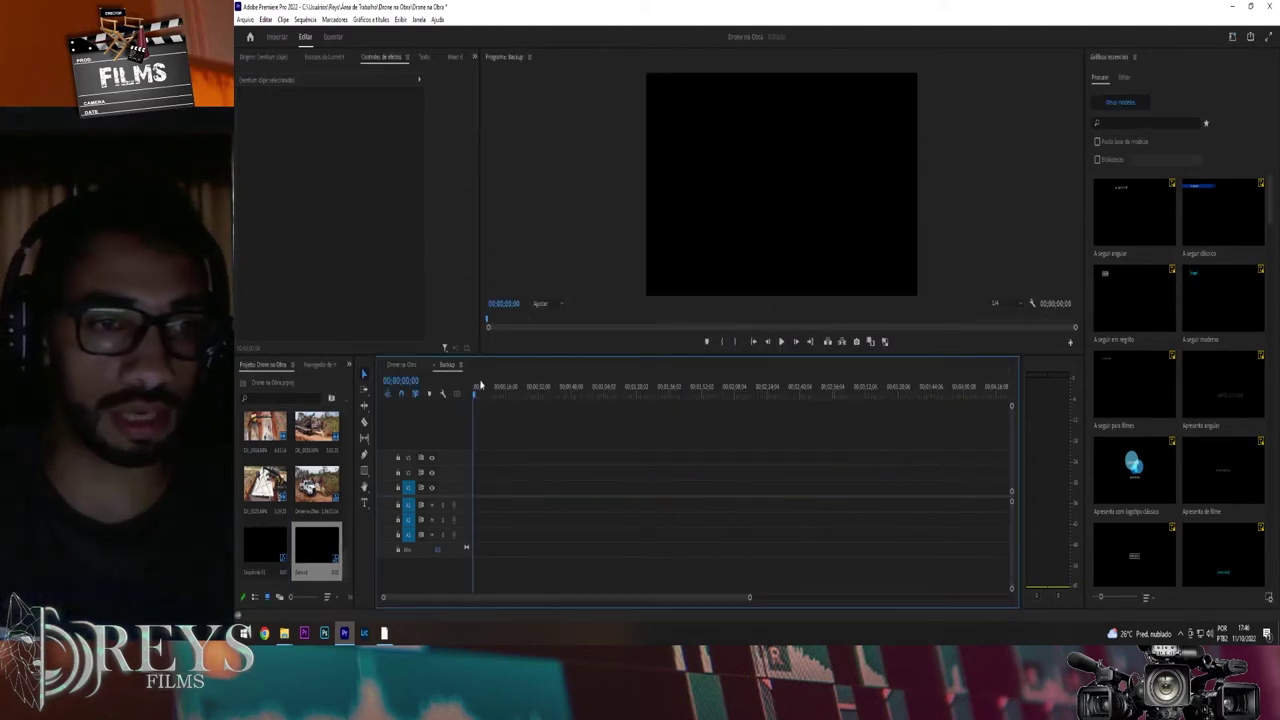
left_click(405, 366)
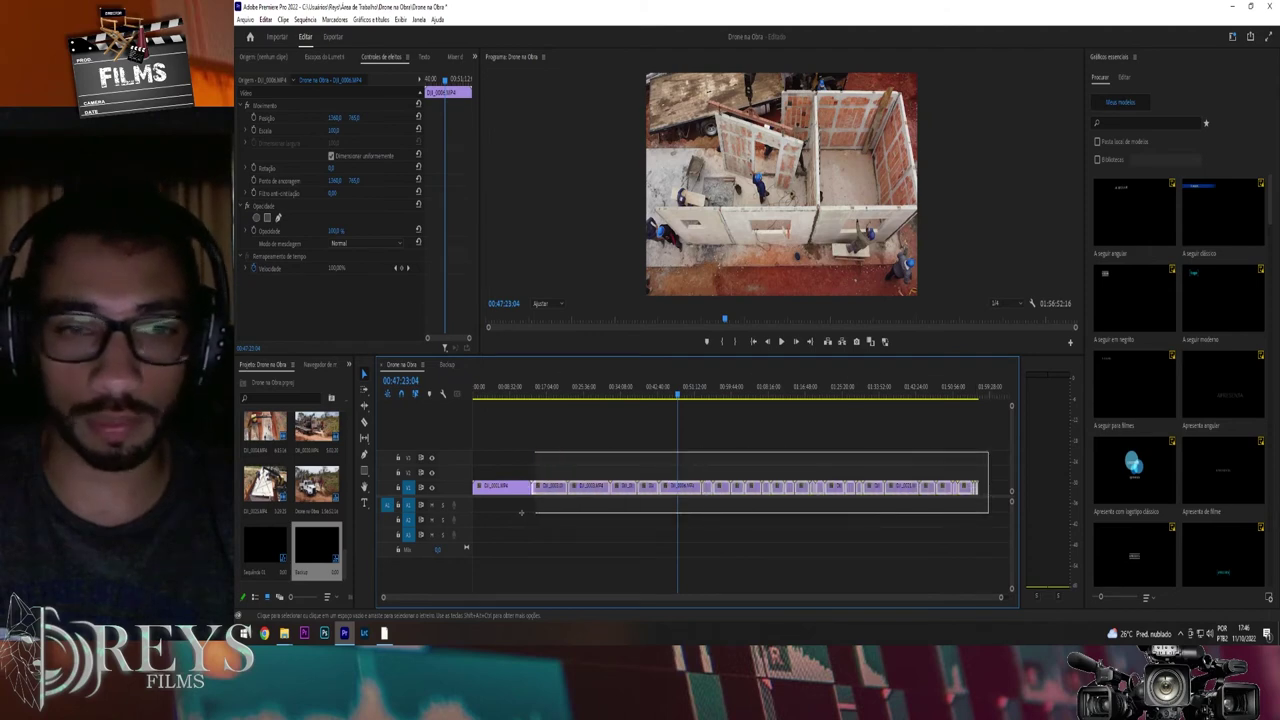
left_click_drag(958, 492, 473, 517)
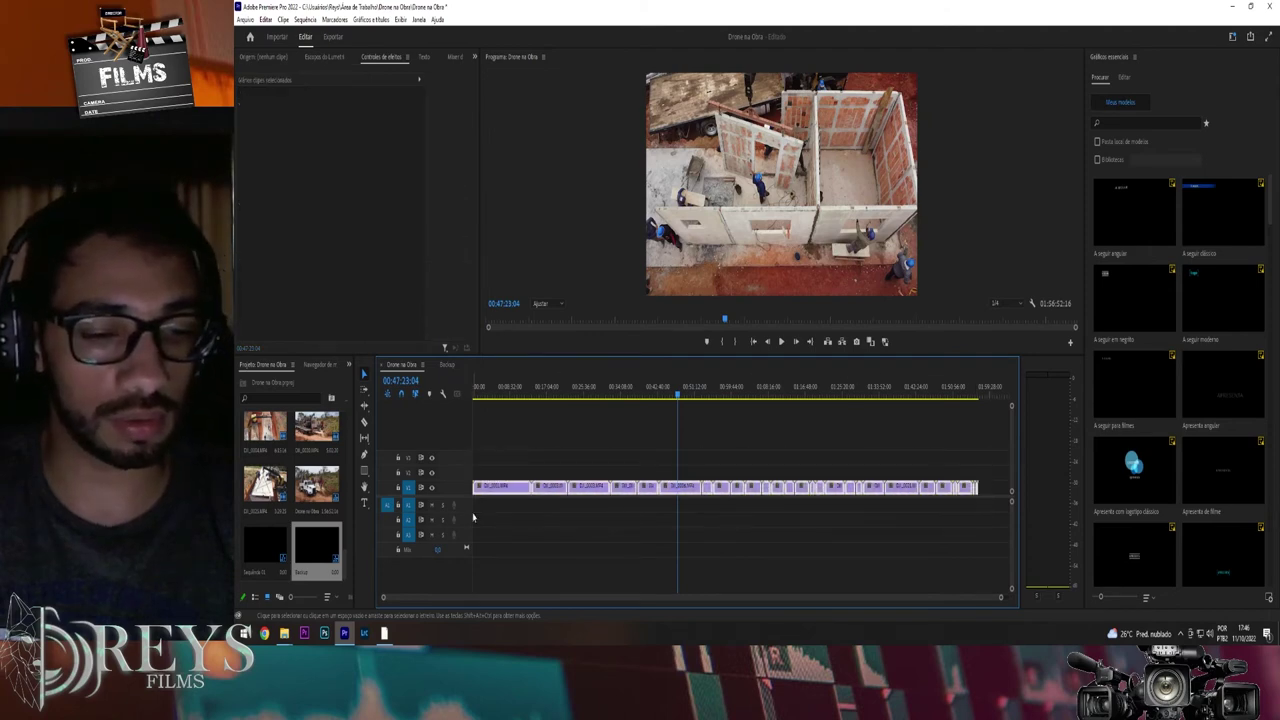
Paste the copied drone clips into the Backup sequence with Ctrl+V.
left_click(448, 366)
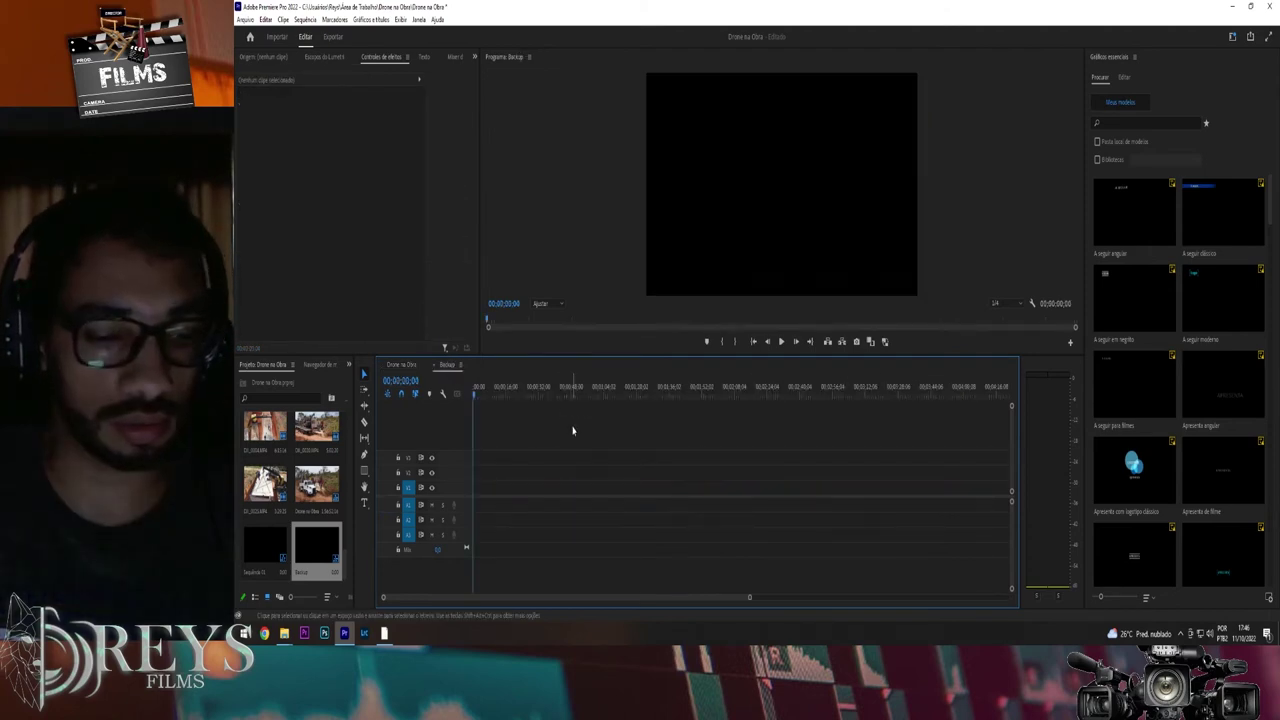
key("ctrl+v")
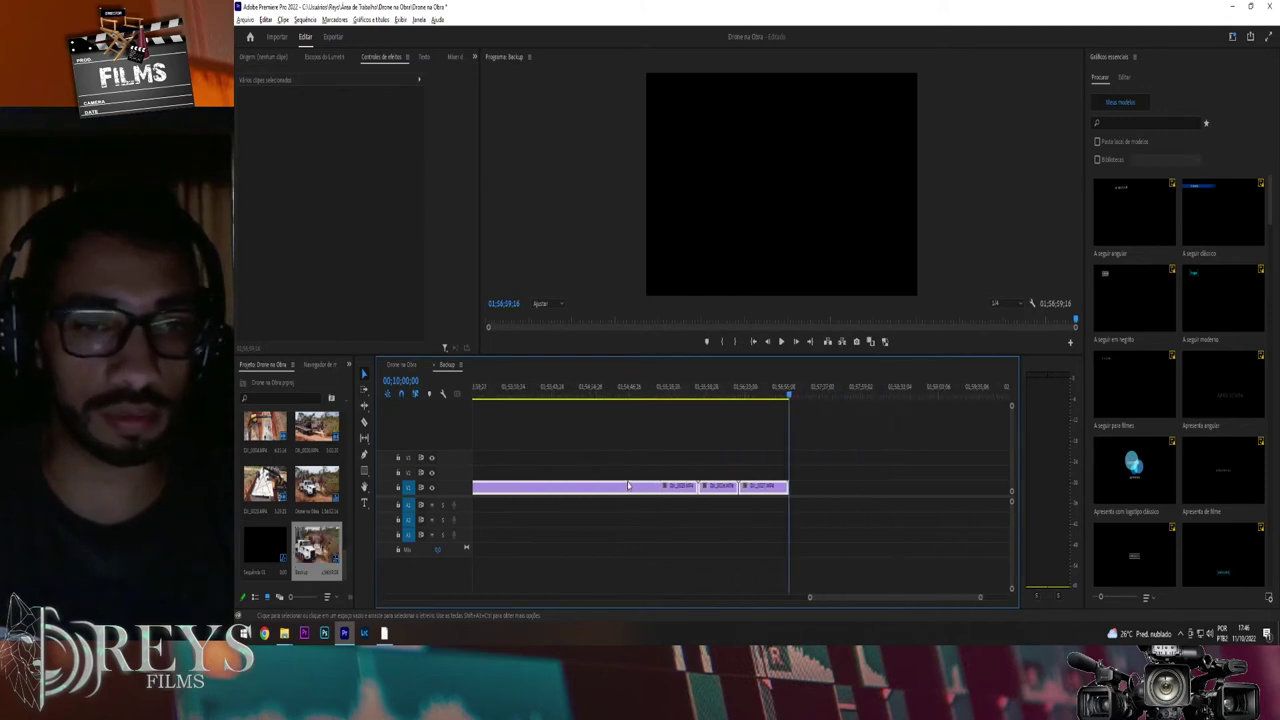
scroll(628, 486, "up", 5)
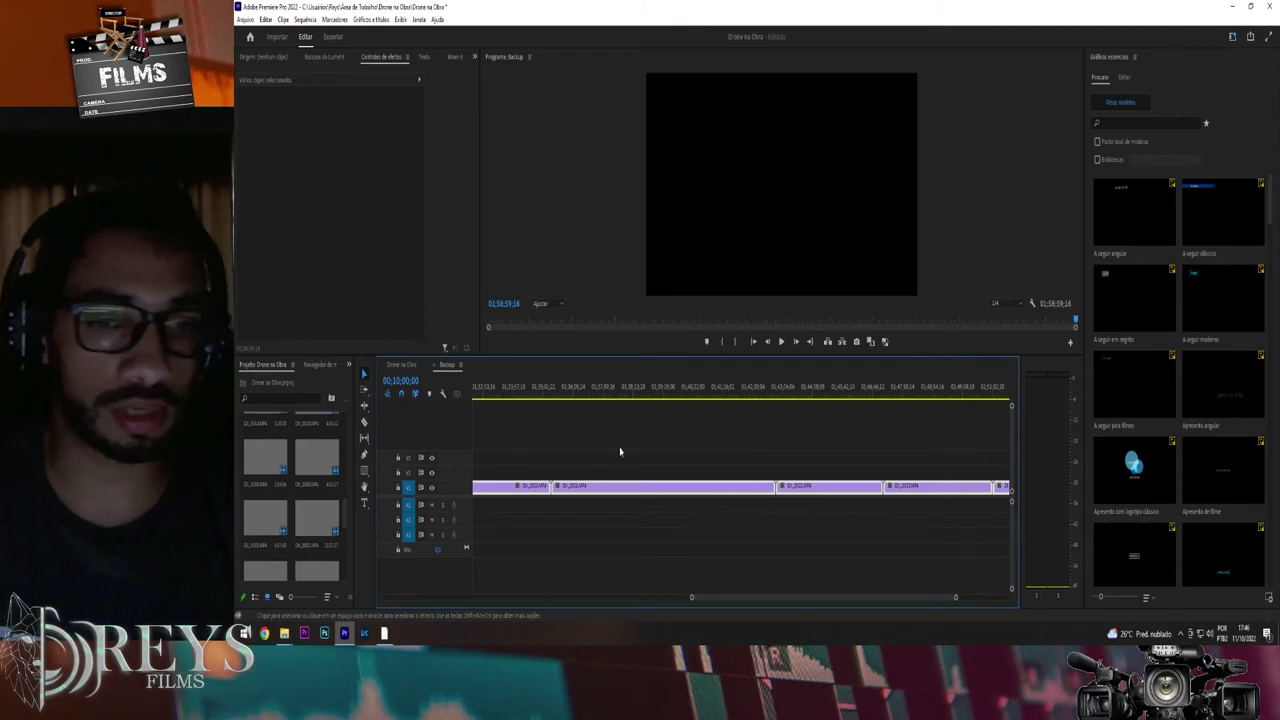
scroll(628, 463, "down", 4)
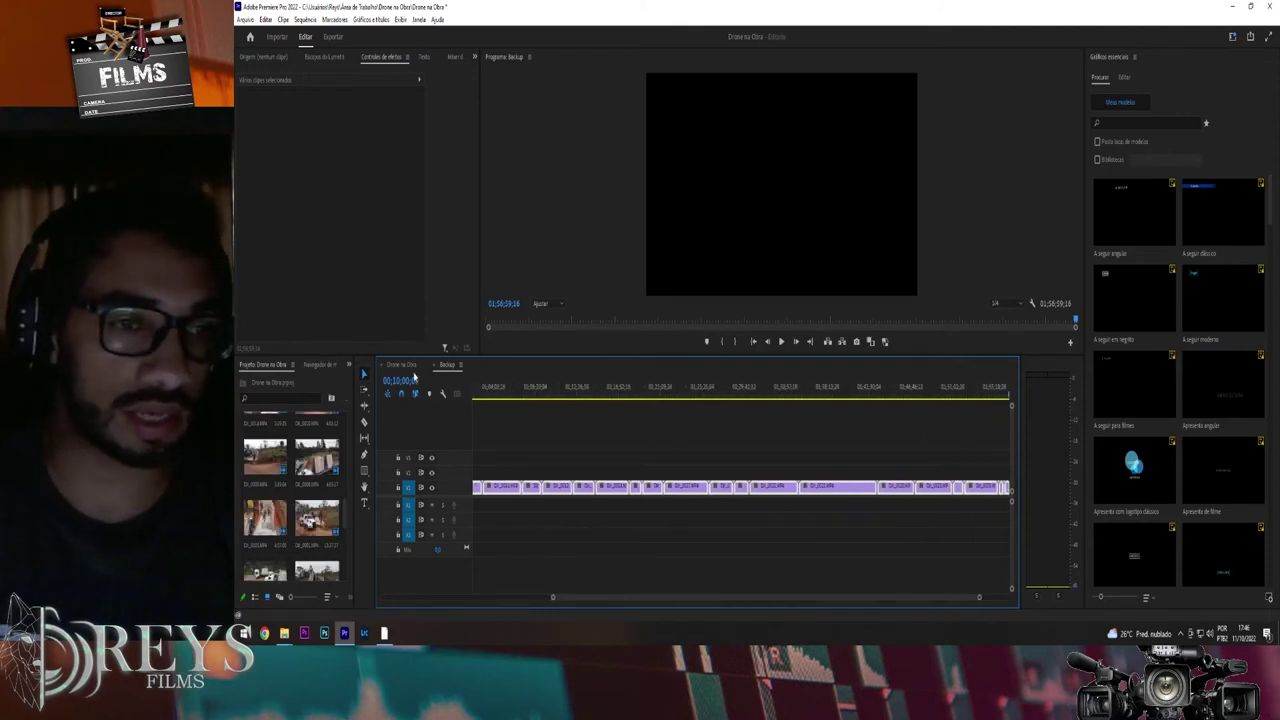
Delete one clip from the Drone na Obra timeline, leaving a gap, and compare with Backup.
left_click_drag(414, 376, 596, 488)
left_click(592, 486)
key("Delete")
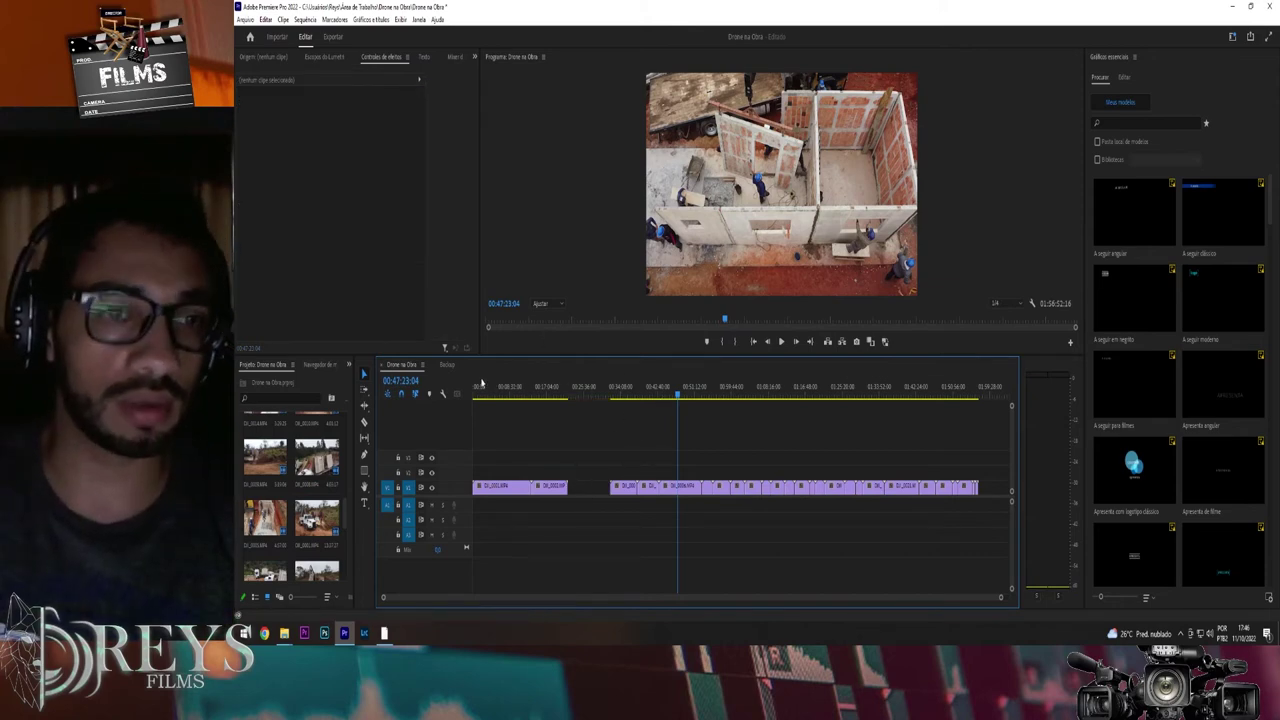
left_click(447, 365)
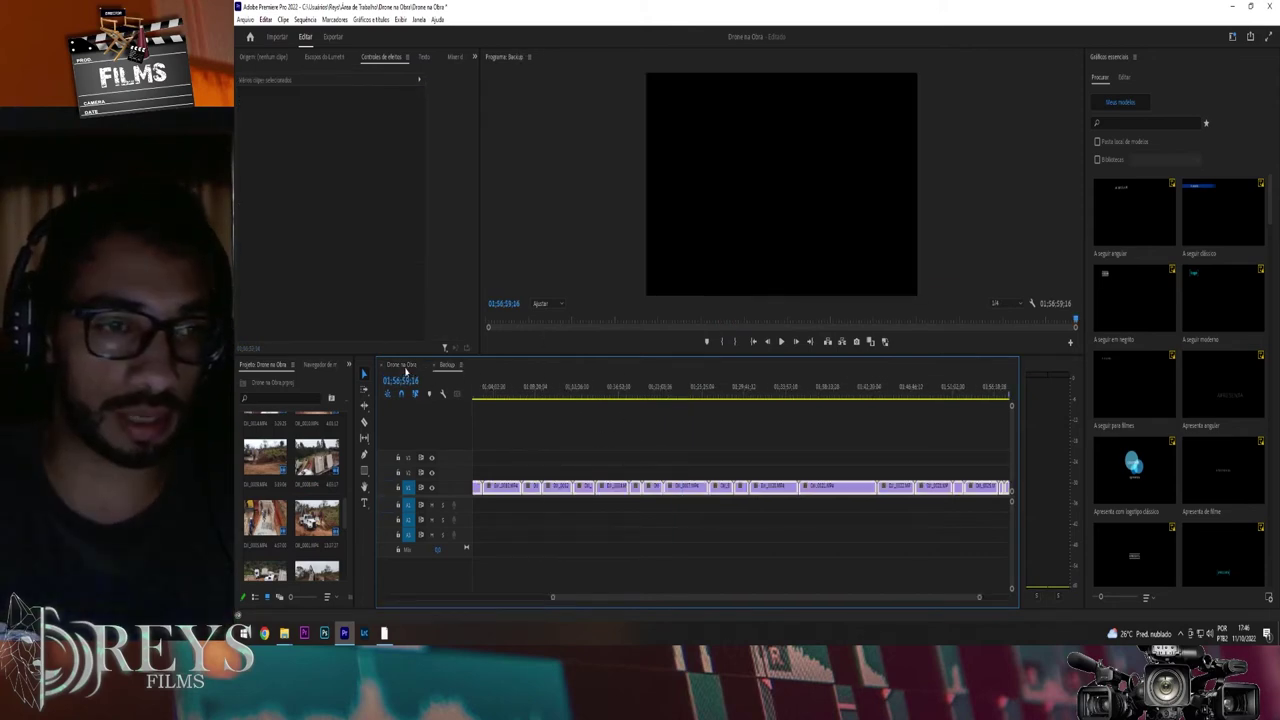
left_click(402, 365)
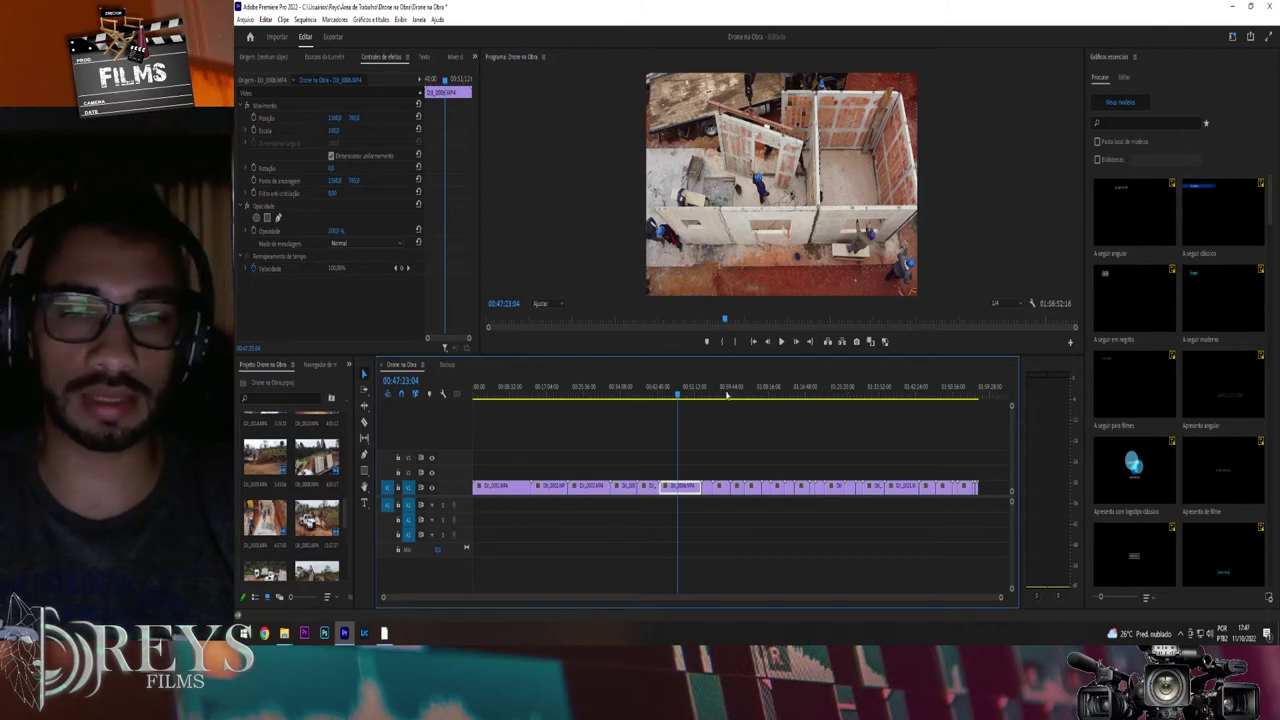
Scrub the Drone na Obra playhead back to earlier shots of the site.
left_click_drag(681, 398, 602, 408)
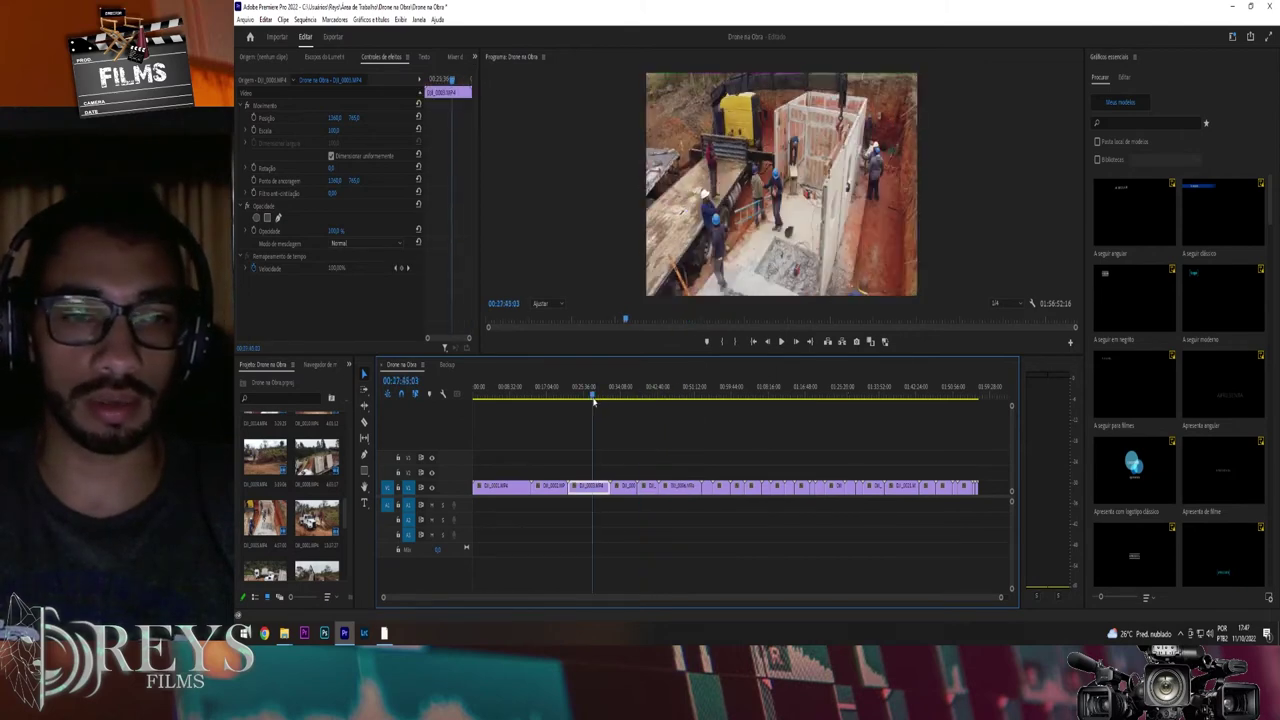
left_click_drag(602, 408, 541, 400)
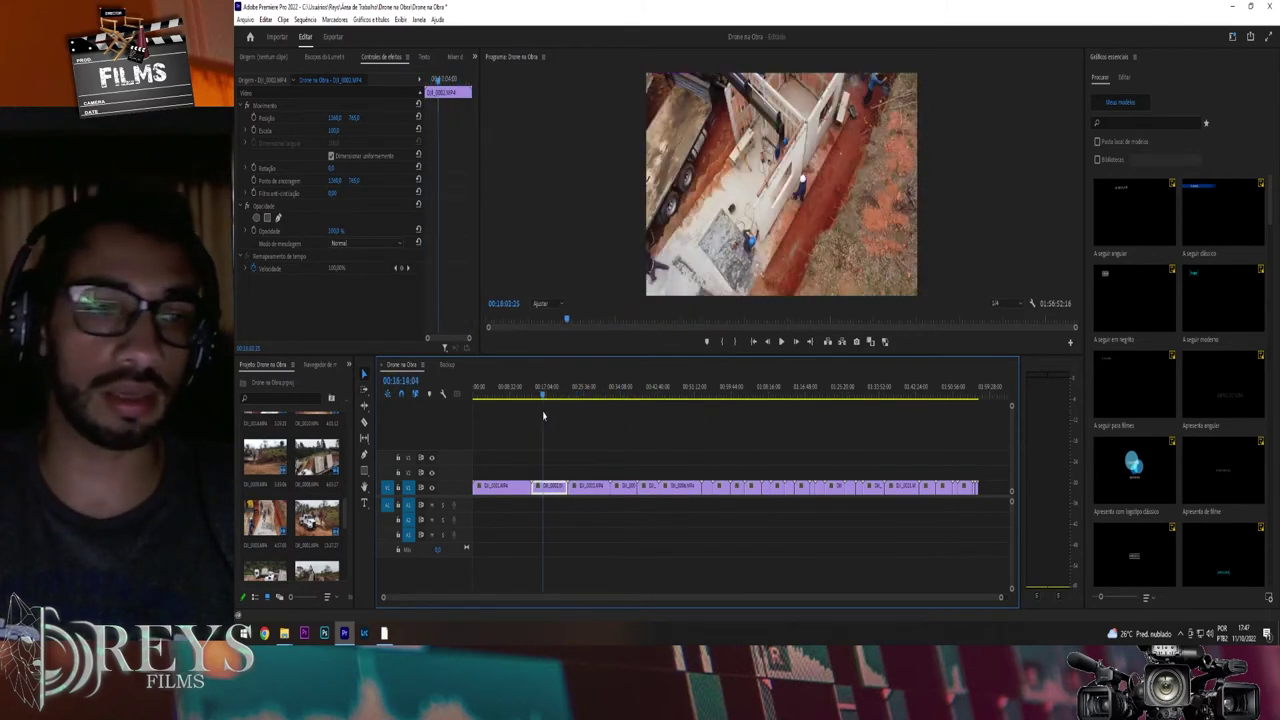
Drag the music file from the Músicas folder onto the audio track and move it past the drone clips.
mouse_move(287, 645)
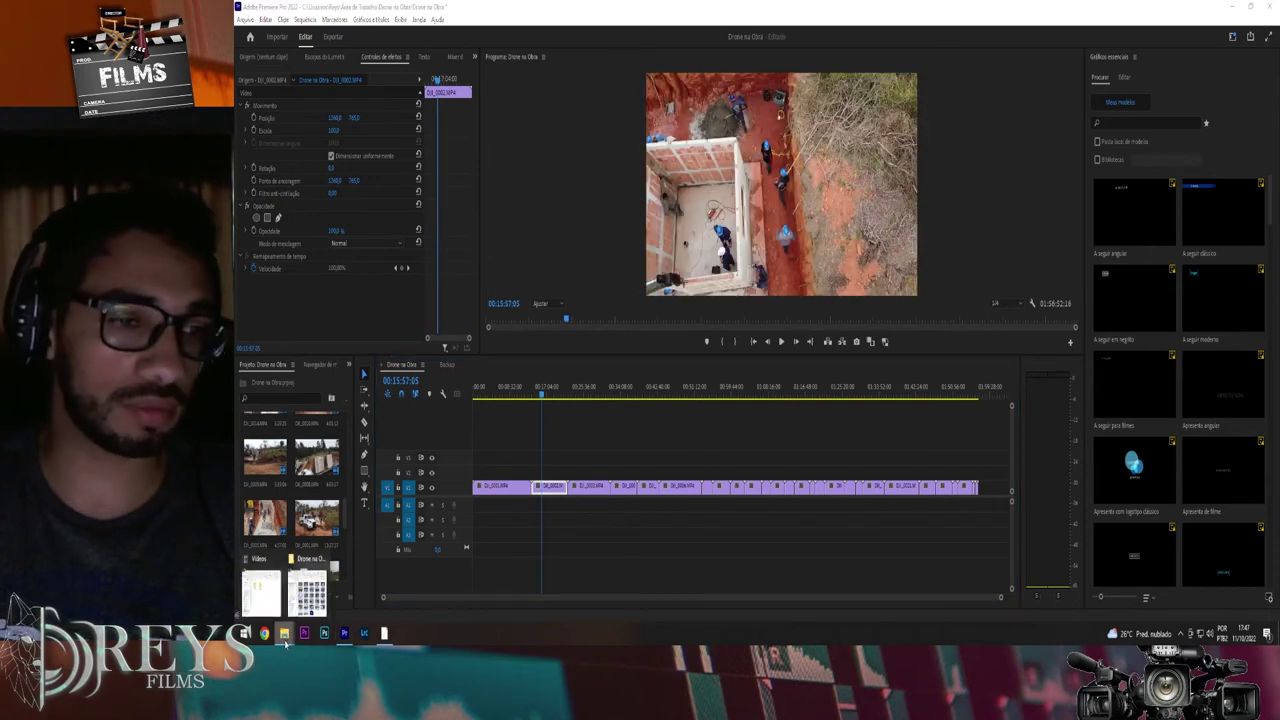
left_click(262, 592)
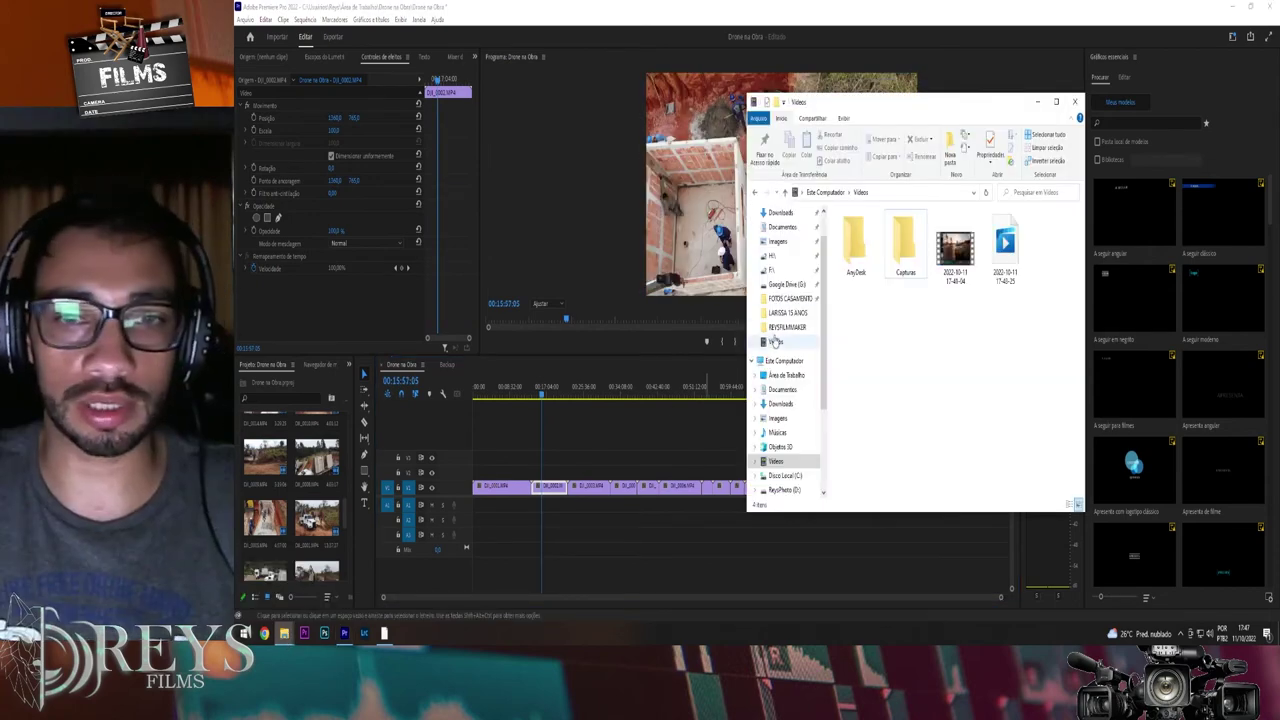
left_click(790, 432)
left_click_drag(865, 268, 698, 535)
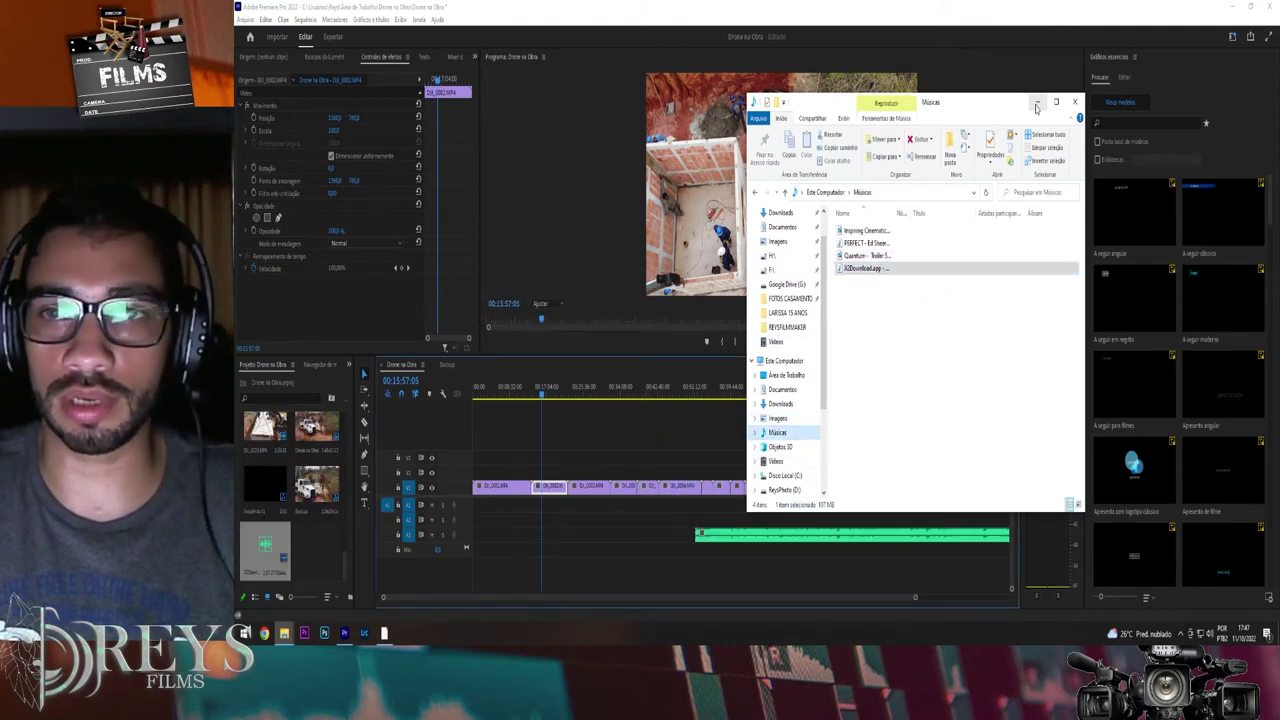
left_click(1037, 104)
scroll(725, 518, "down", 1)
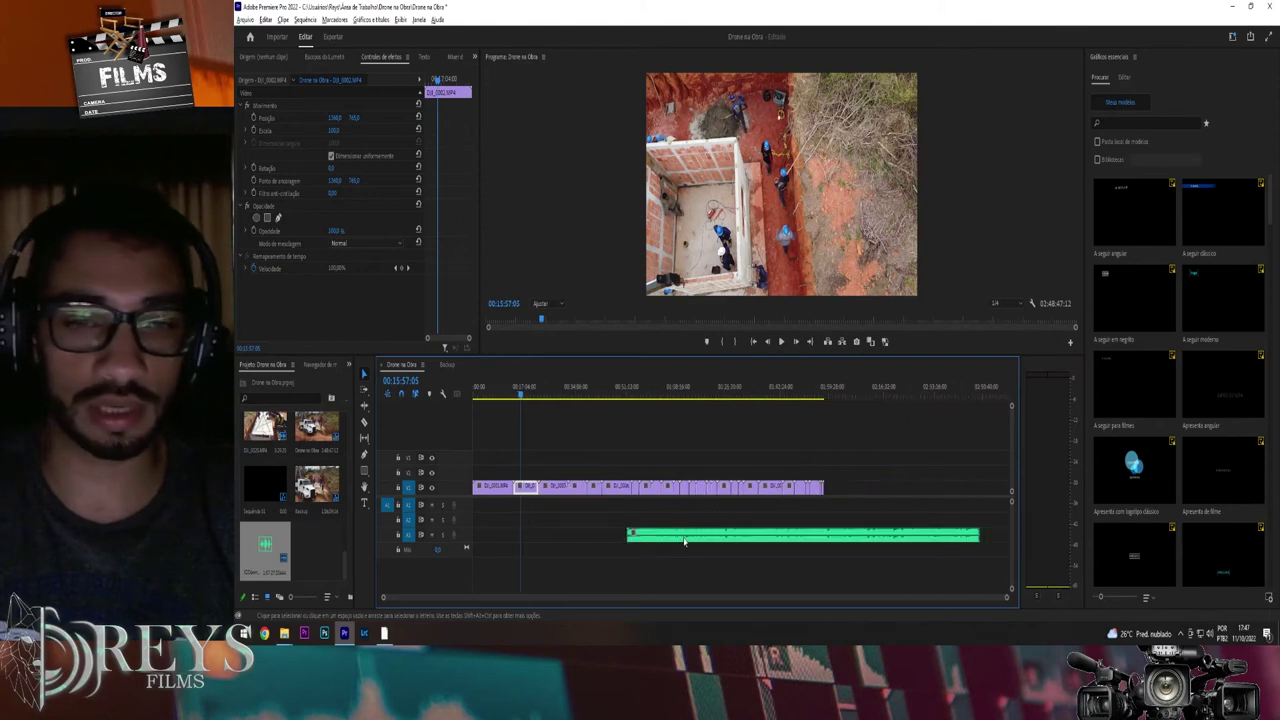
left_click_drag(688, 541, 918, 537)
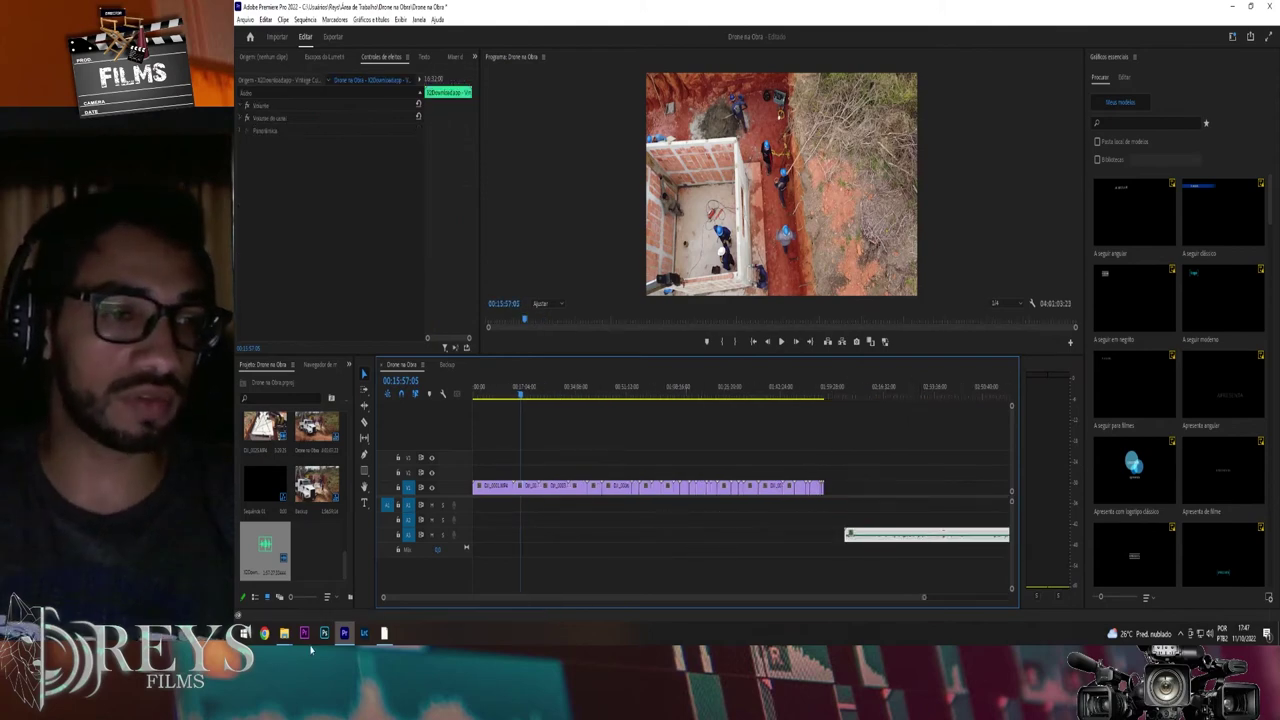
Open Chrome full-screen, go to YouTube, and search for 'musica cinema'.
left_click(264, 633)
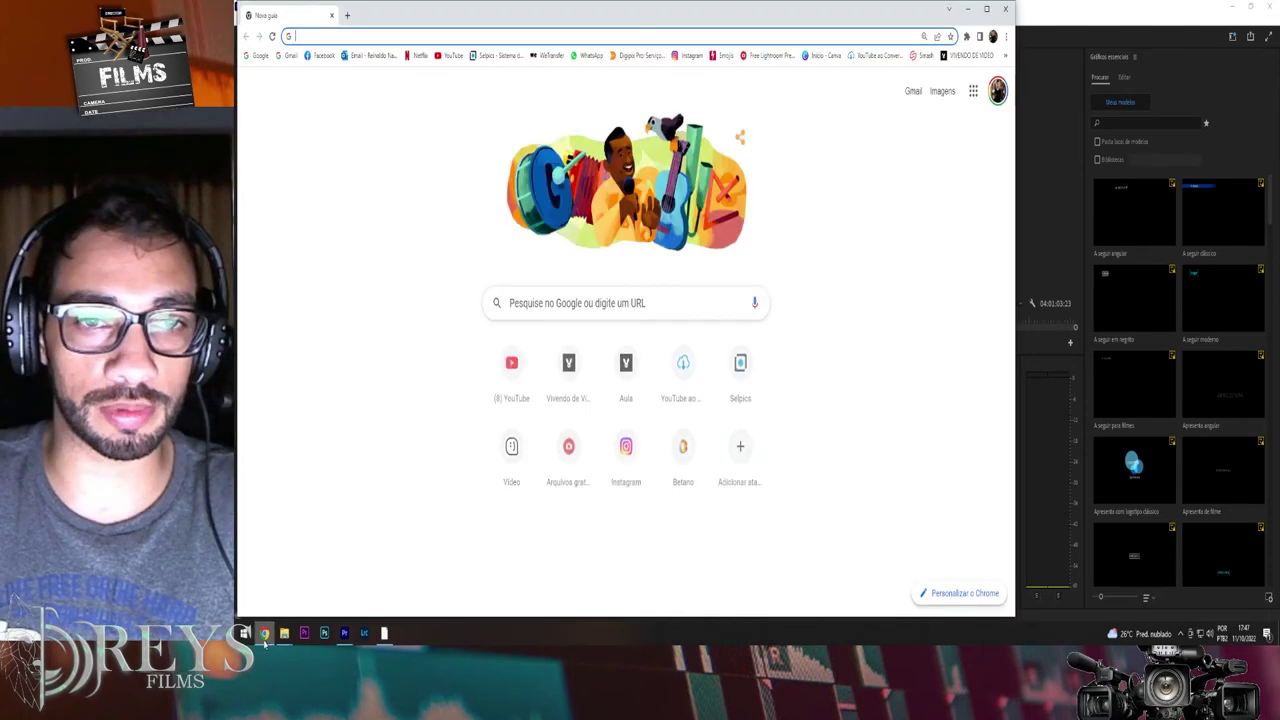
left_click(986, 9)
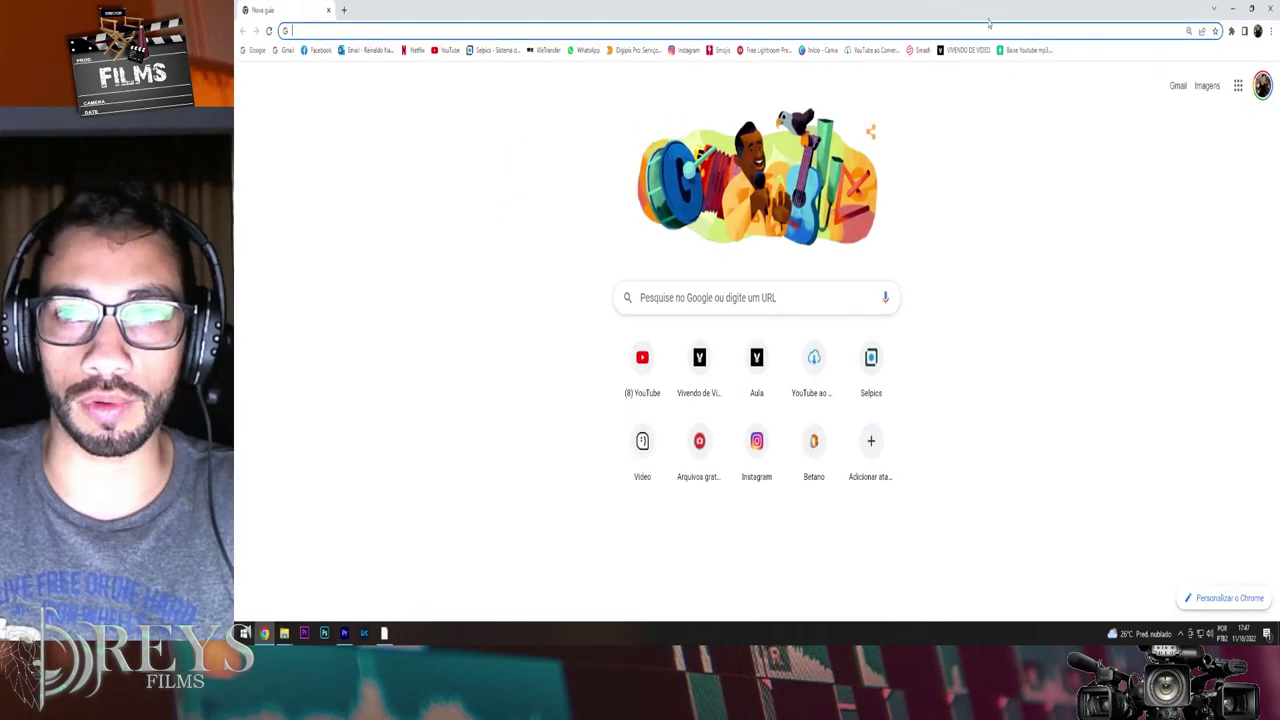
left_click(646, 360)
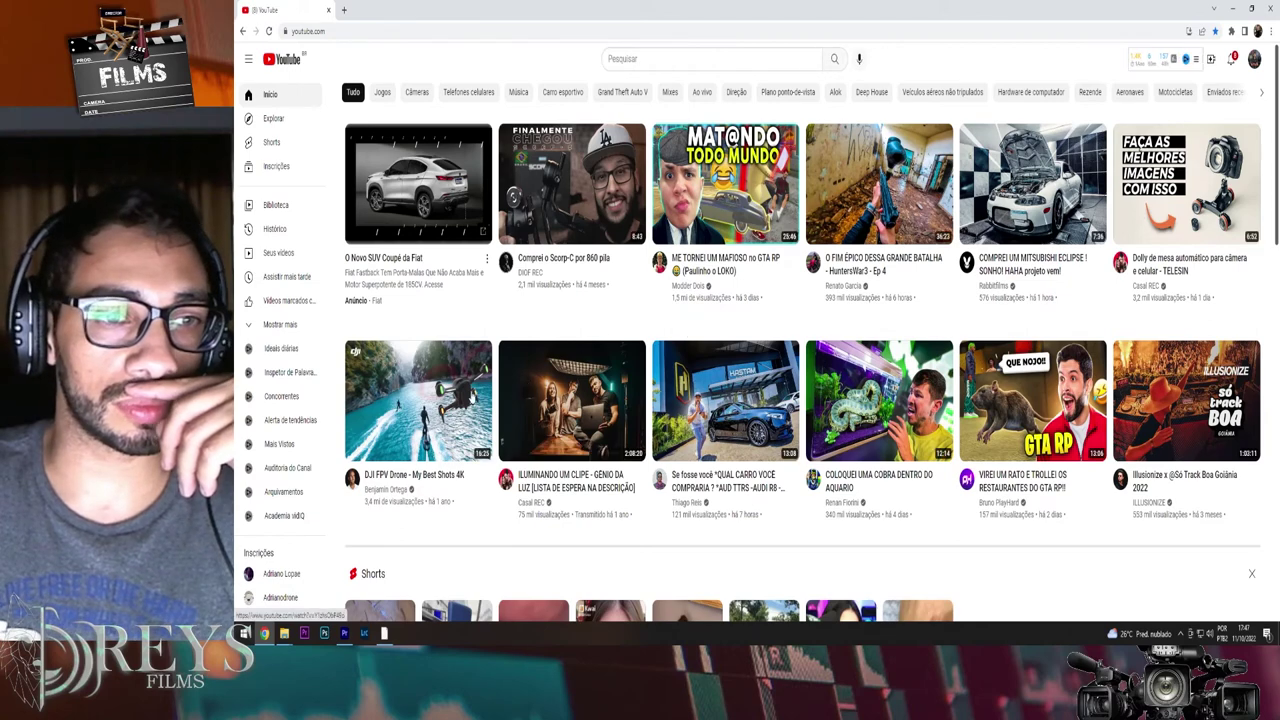
left_click(673, 57)
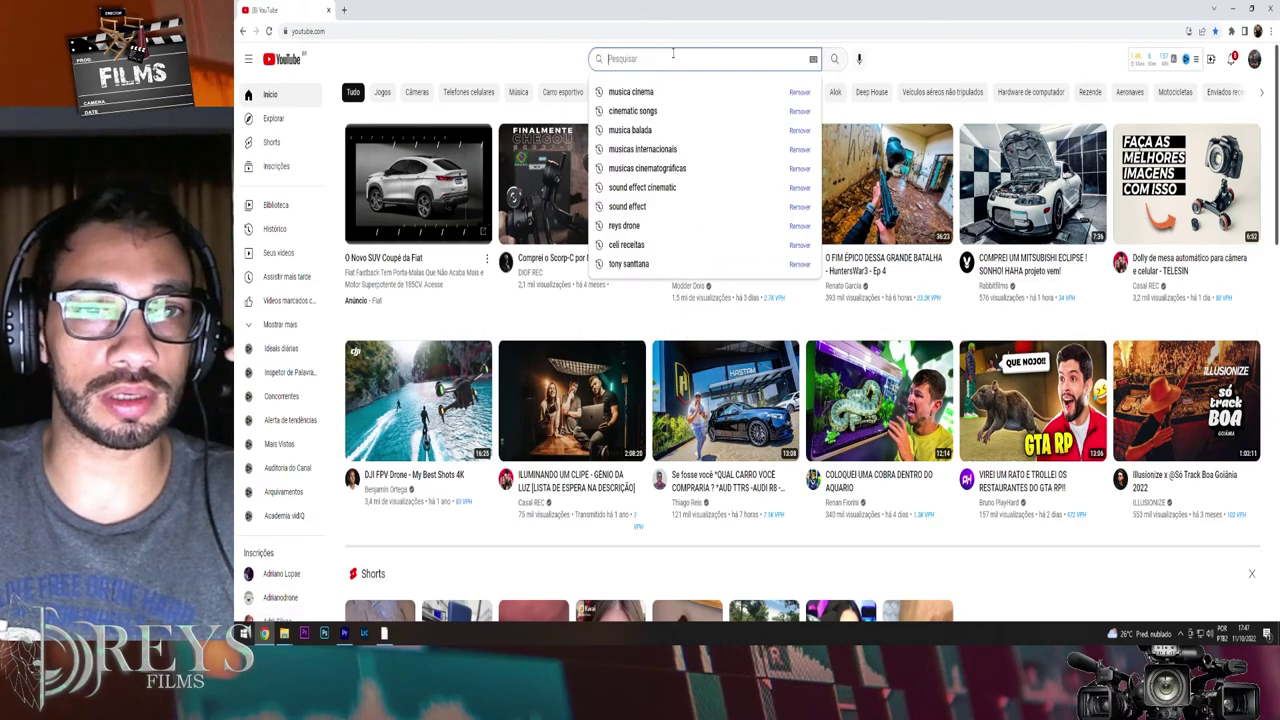
left_click(631, 91)
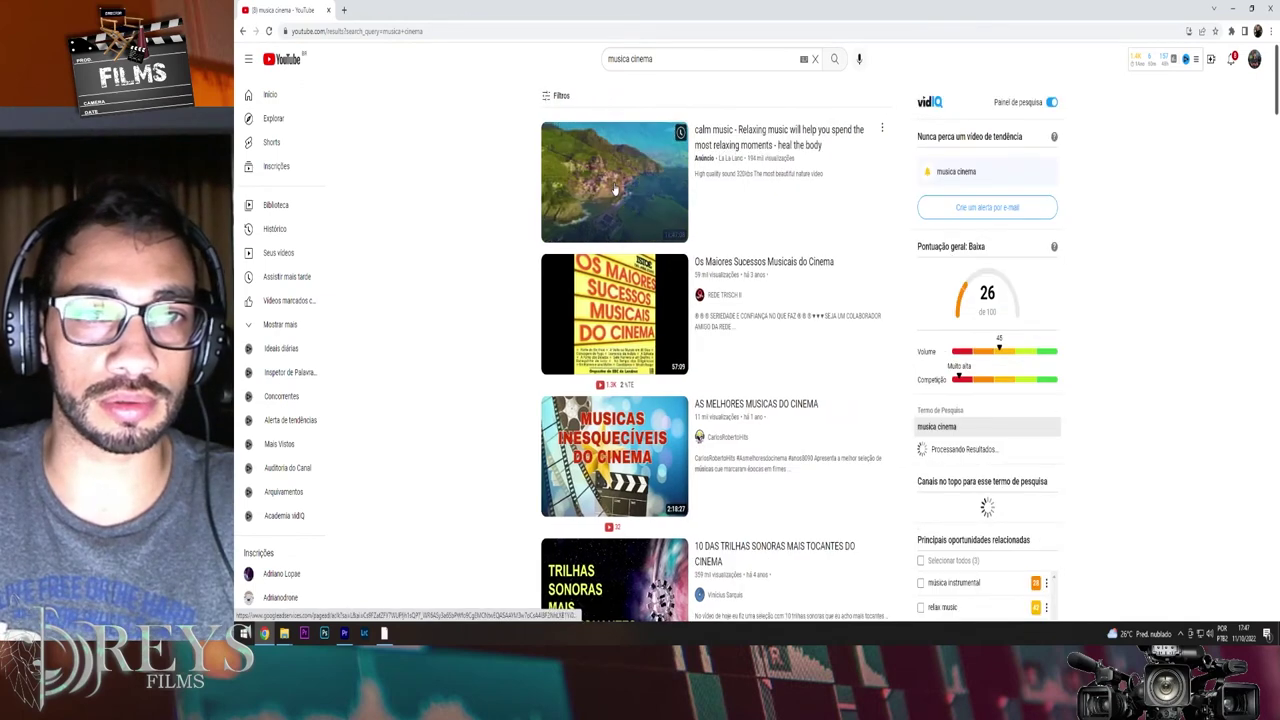
Open the calm relaxing-music video, pause it, and begin editing its address toward yout.com.
left_click(614, 188)
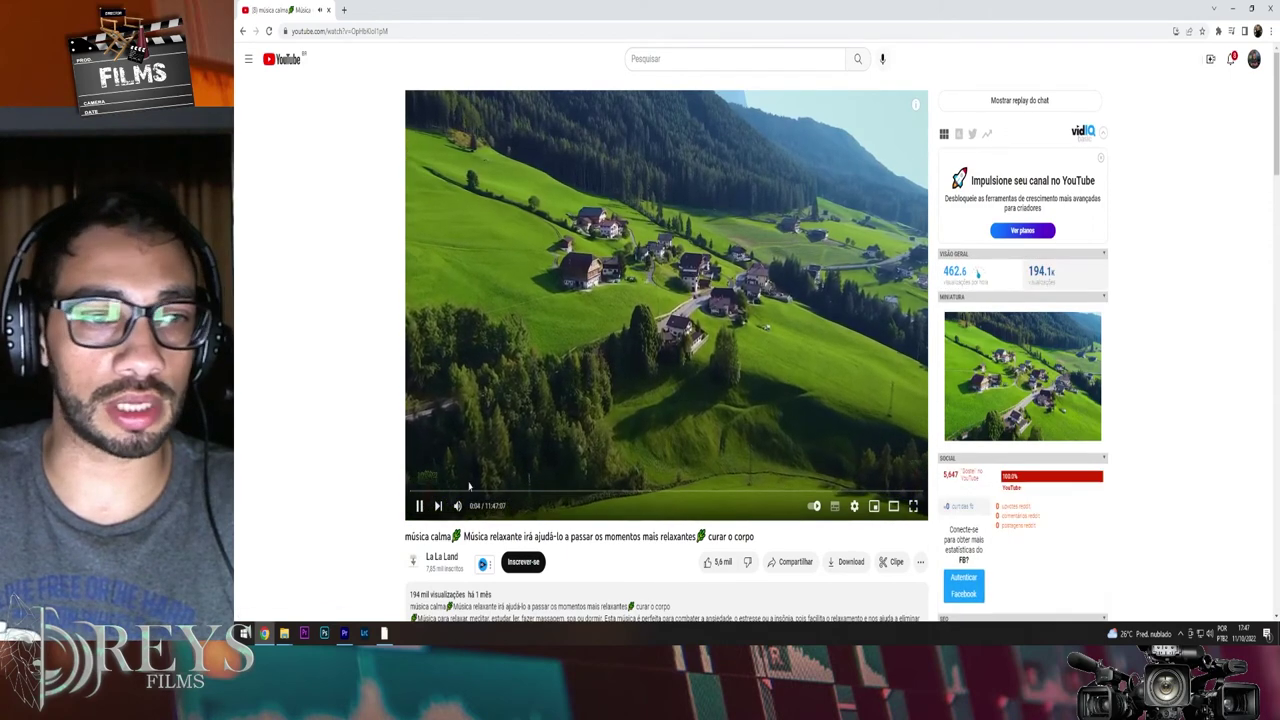
left_click(419, 505)
left_click(325, 31)
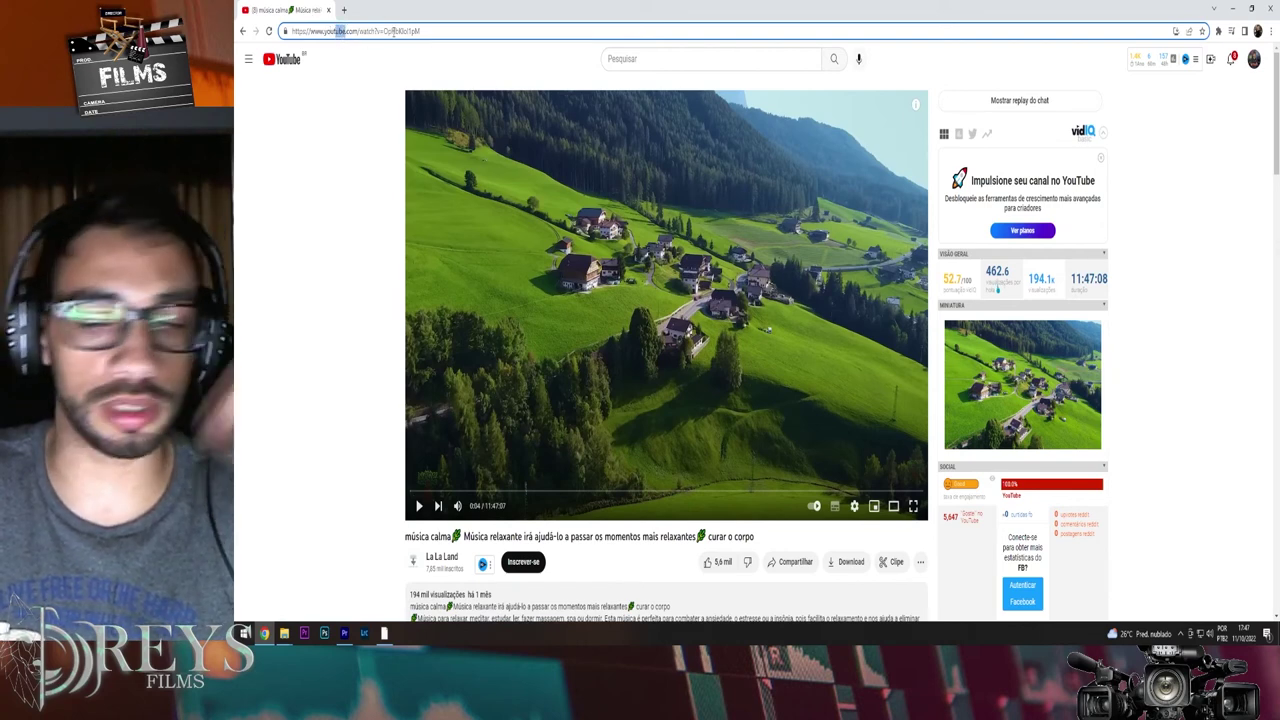
key("BackSpace")
Load the relaxing-music video into yout.com's MP3 converter, then minimize Chrome.
key("Return")
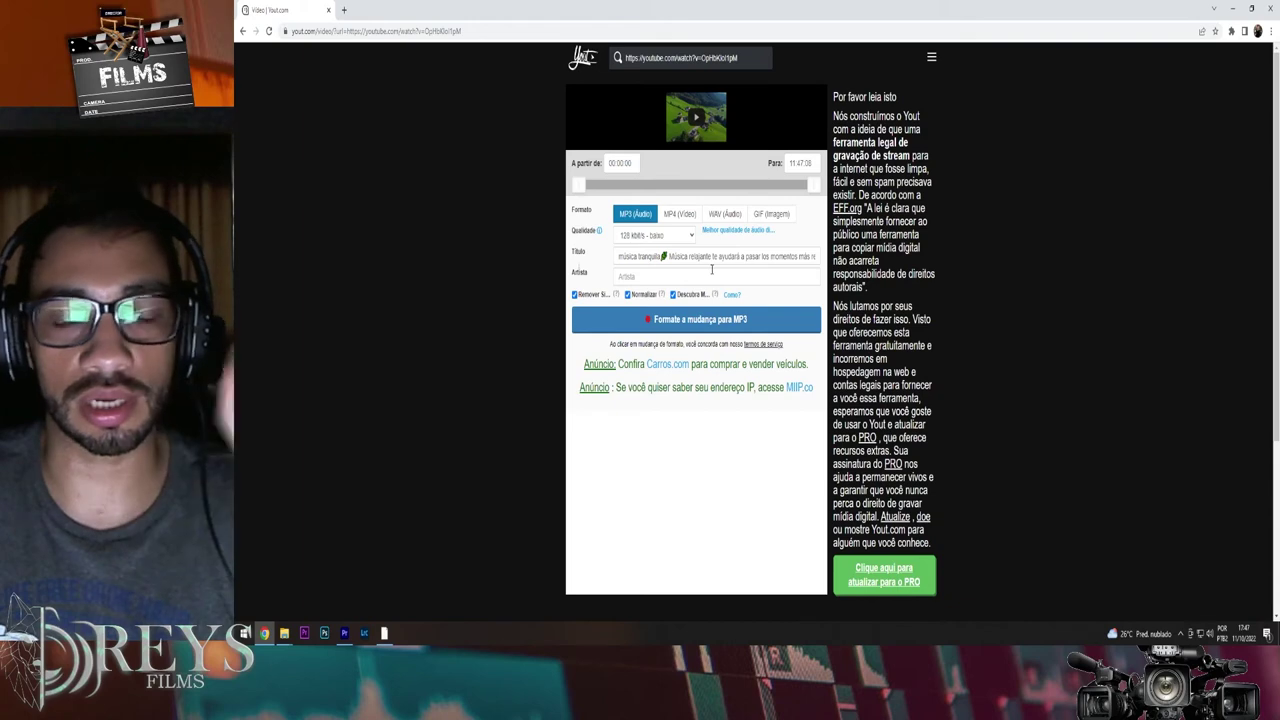
left_click(1231, 8)
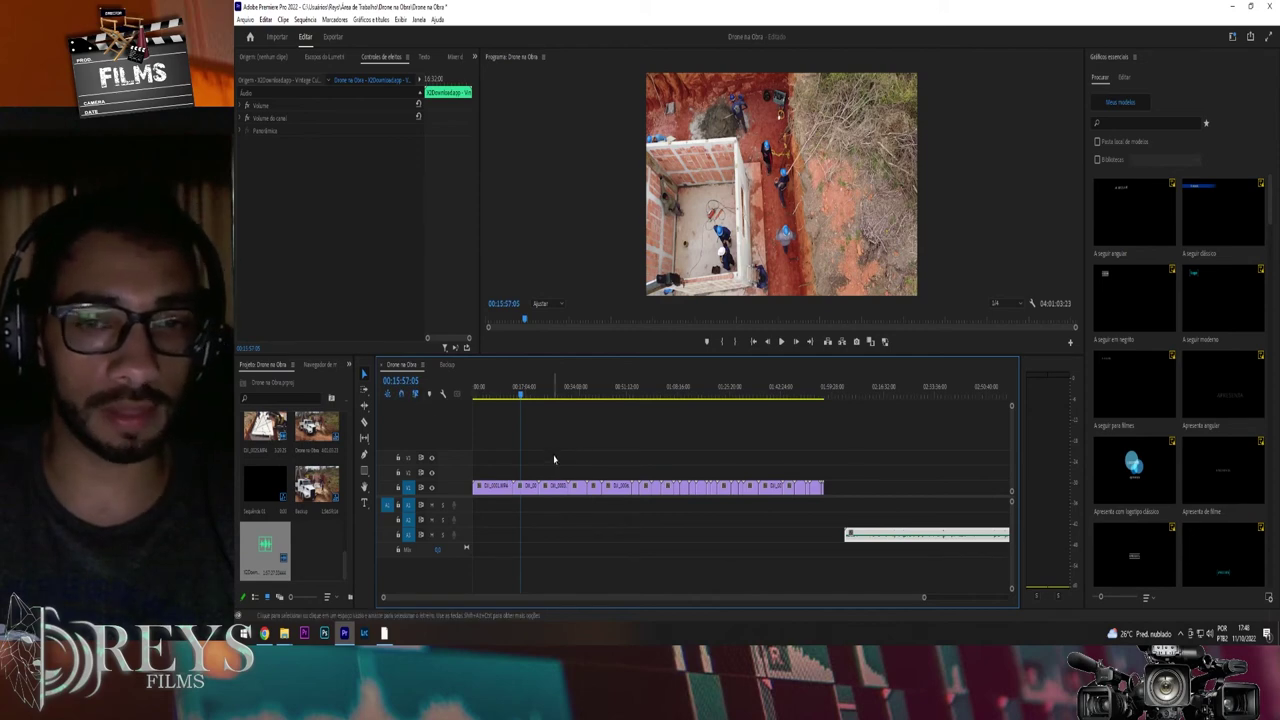
Zoom in on the sequence start and play back the first clip's opening truck shot.
left_click_drag(520, 397, 490, 400)
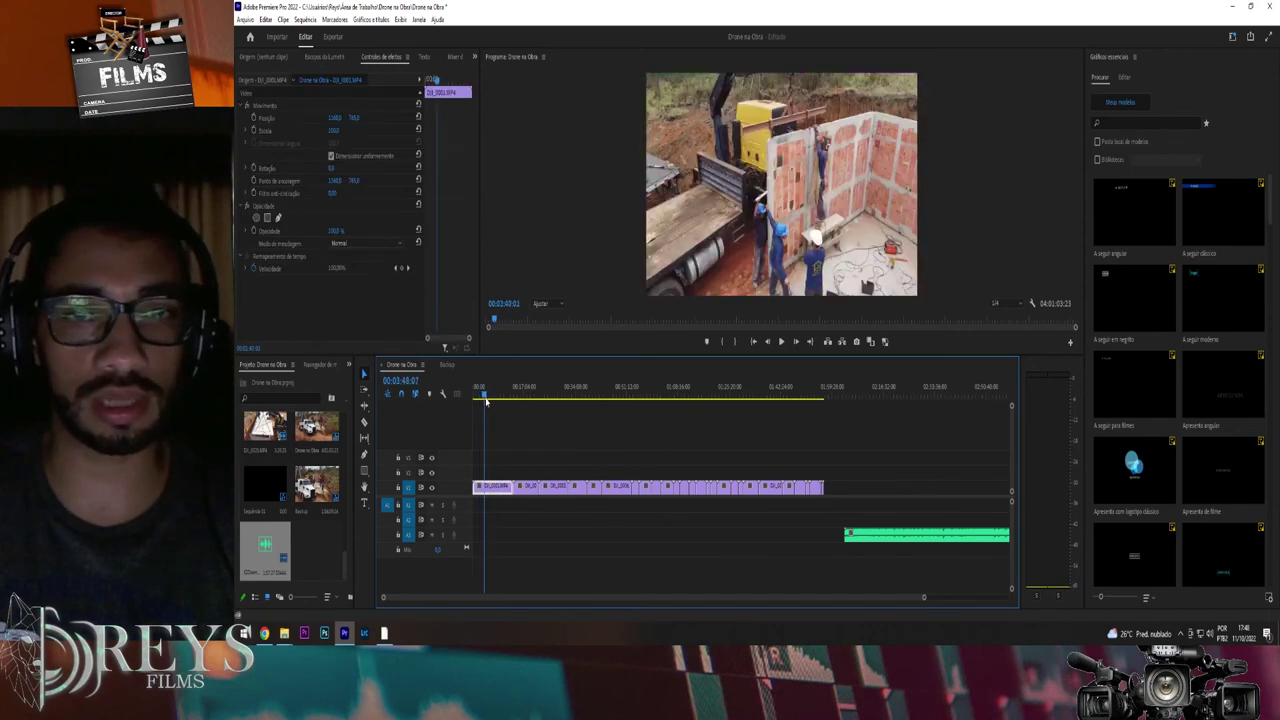
key("equal")
key("equal")
key("equal")
left_click(475, 394)
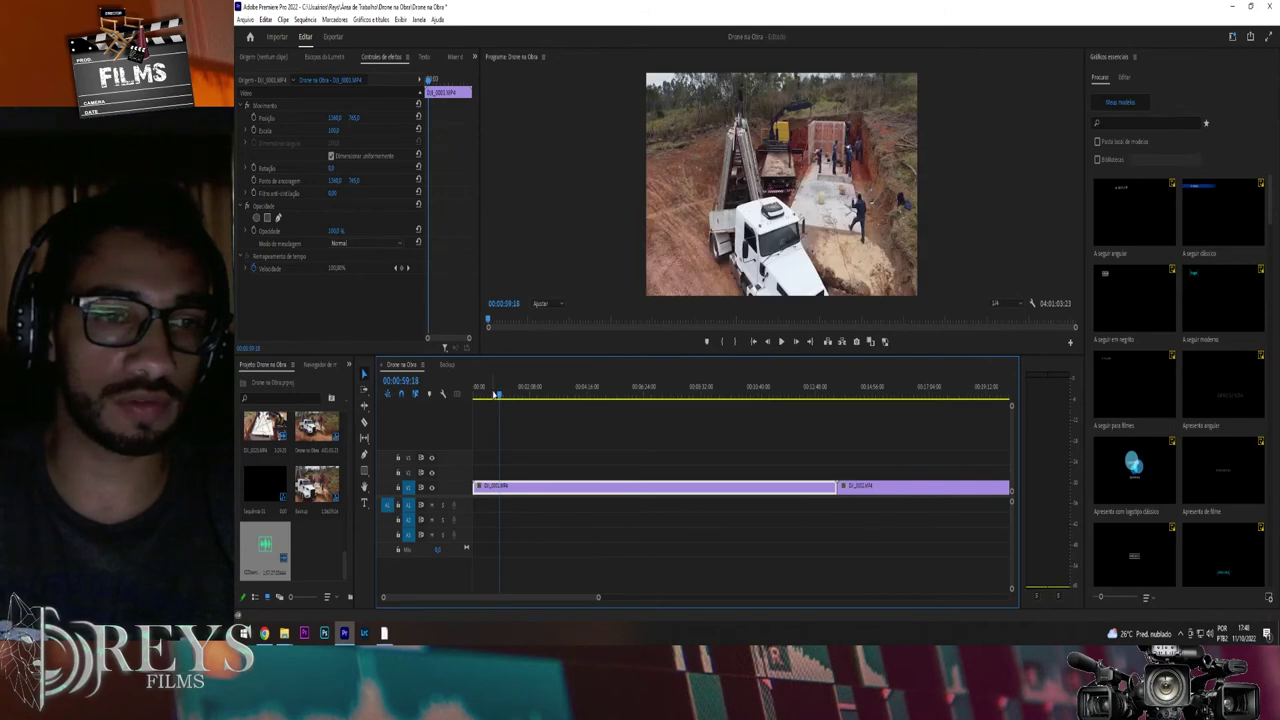
left_click_drag(475, 395, 493, 395)
key("space")
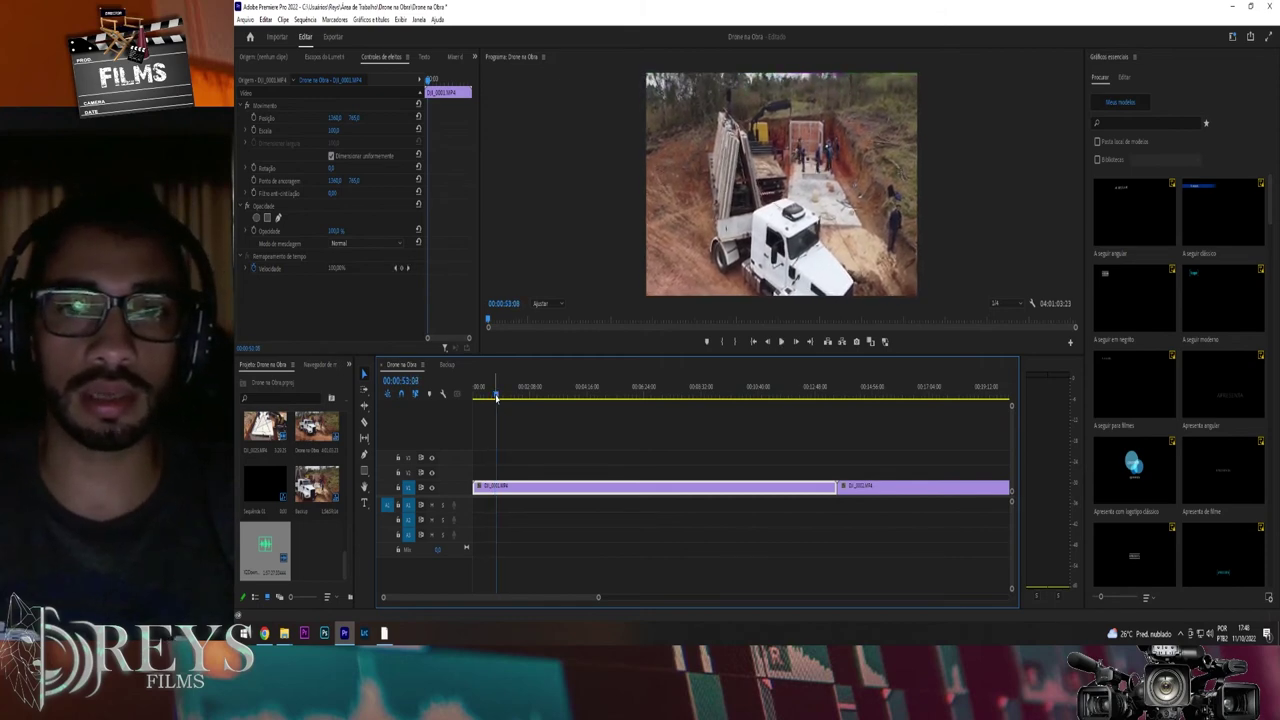
key("space")
Split DJI_0001.MP4 with the Razor tool and find the second cut point.
key("c")
left_click(498, 486)
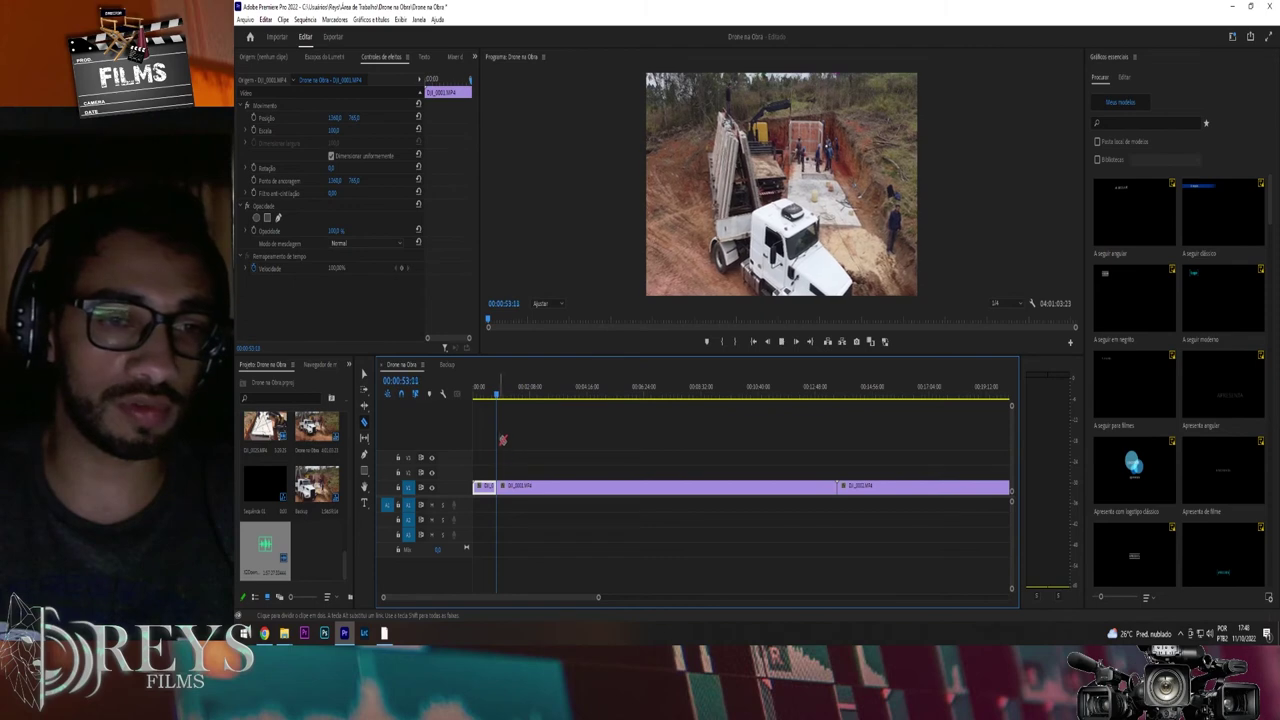
left_click_drag(503, 400, 499, 398)
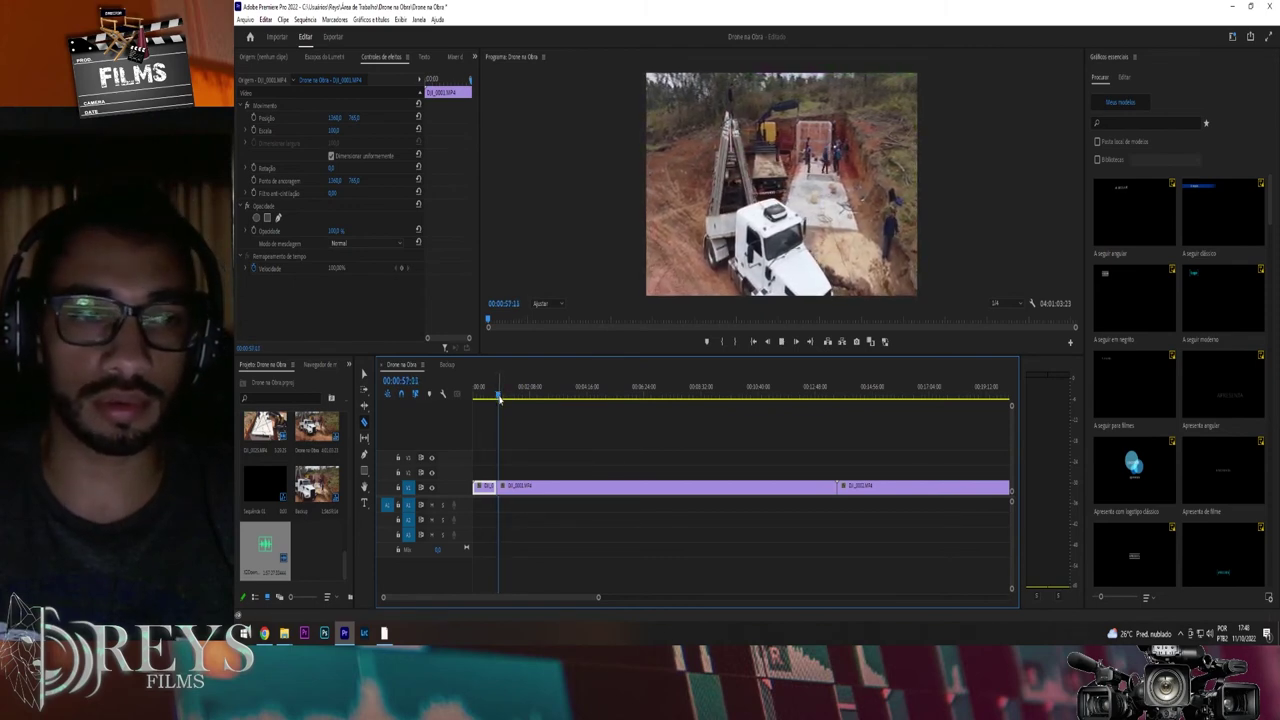
left_click_drag(499, 398, 505, 401)
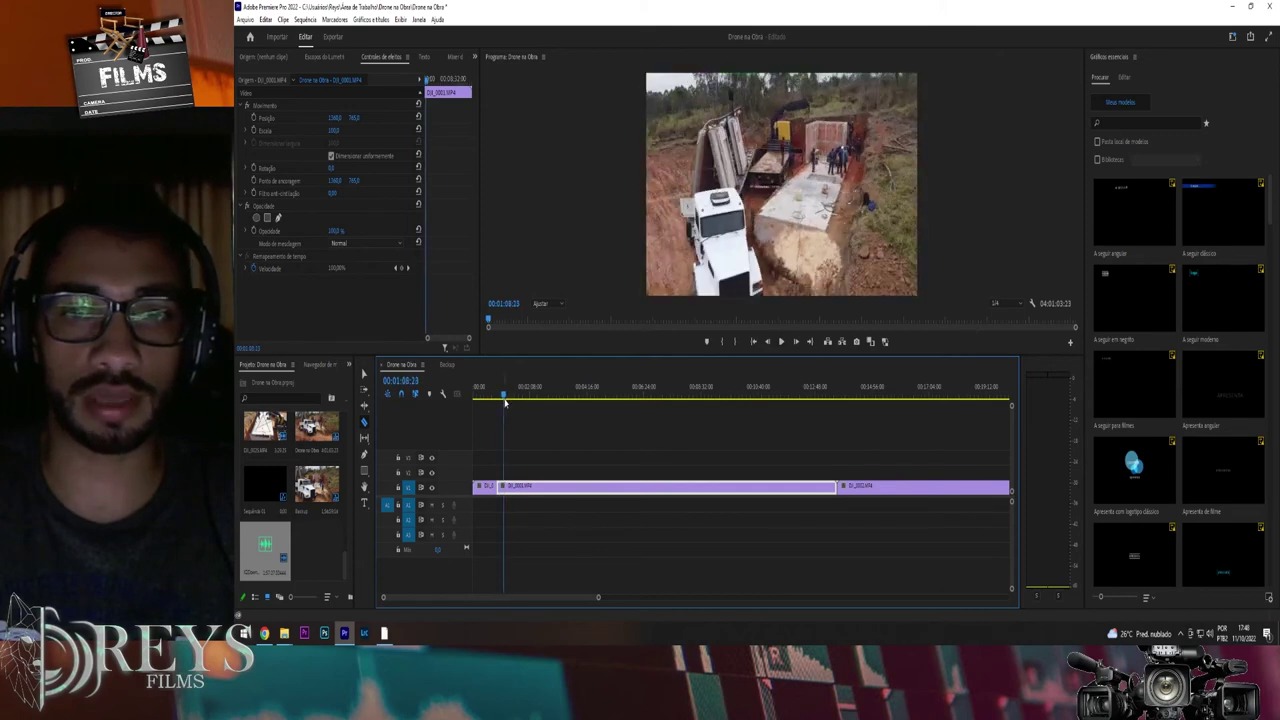
key("space")
Split the clip again near 00:01:10:02 and delete the unwanted opening piece.
left_click(508, 486)
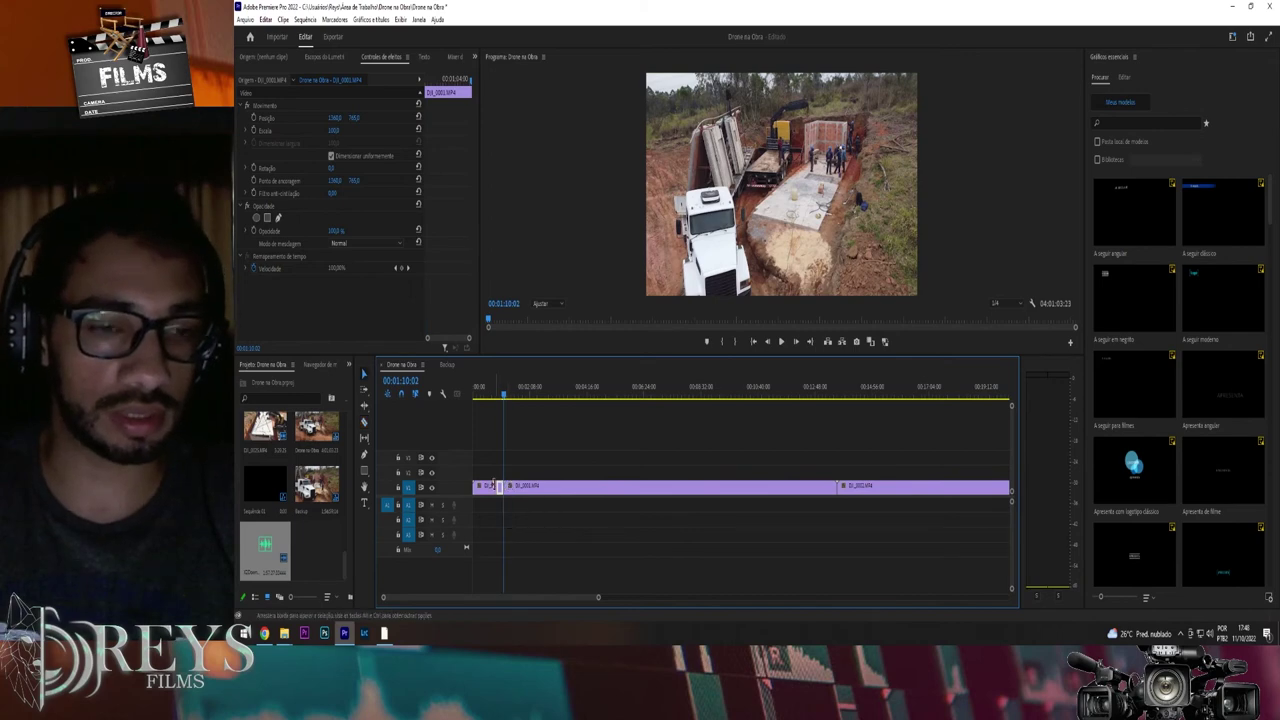
key("Delete")
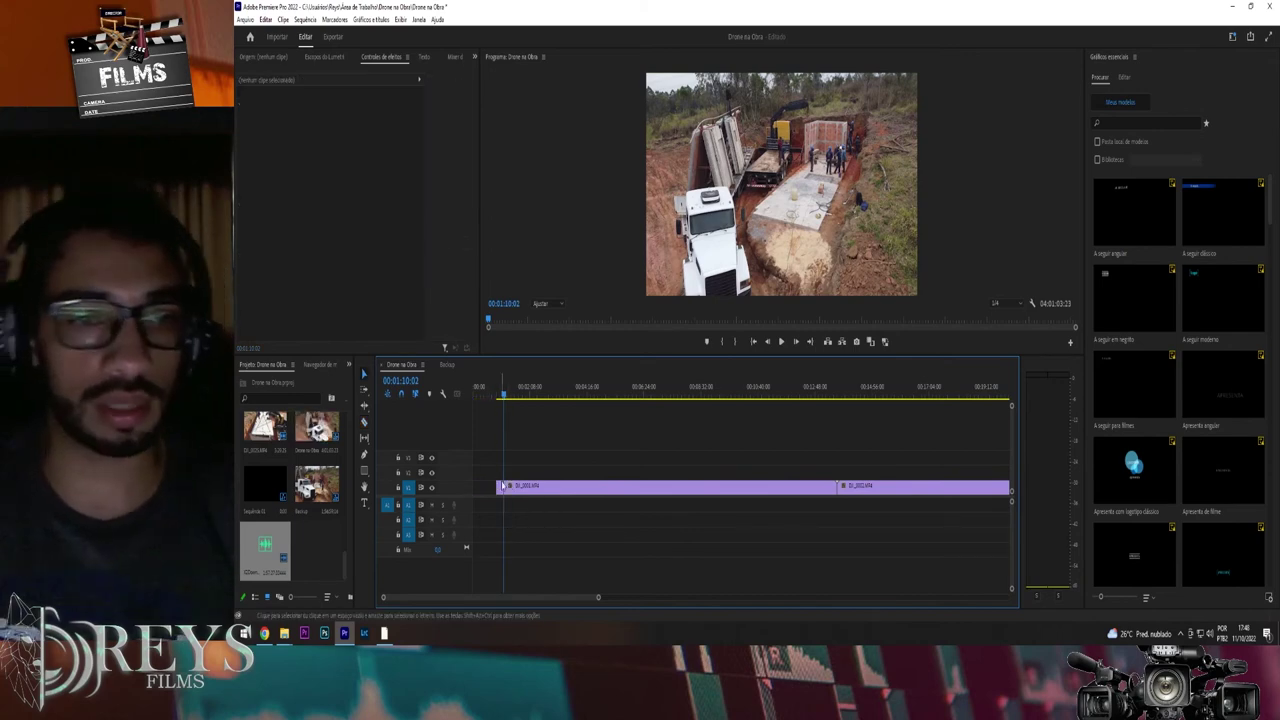
left_click(502, 490)
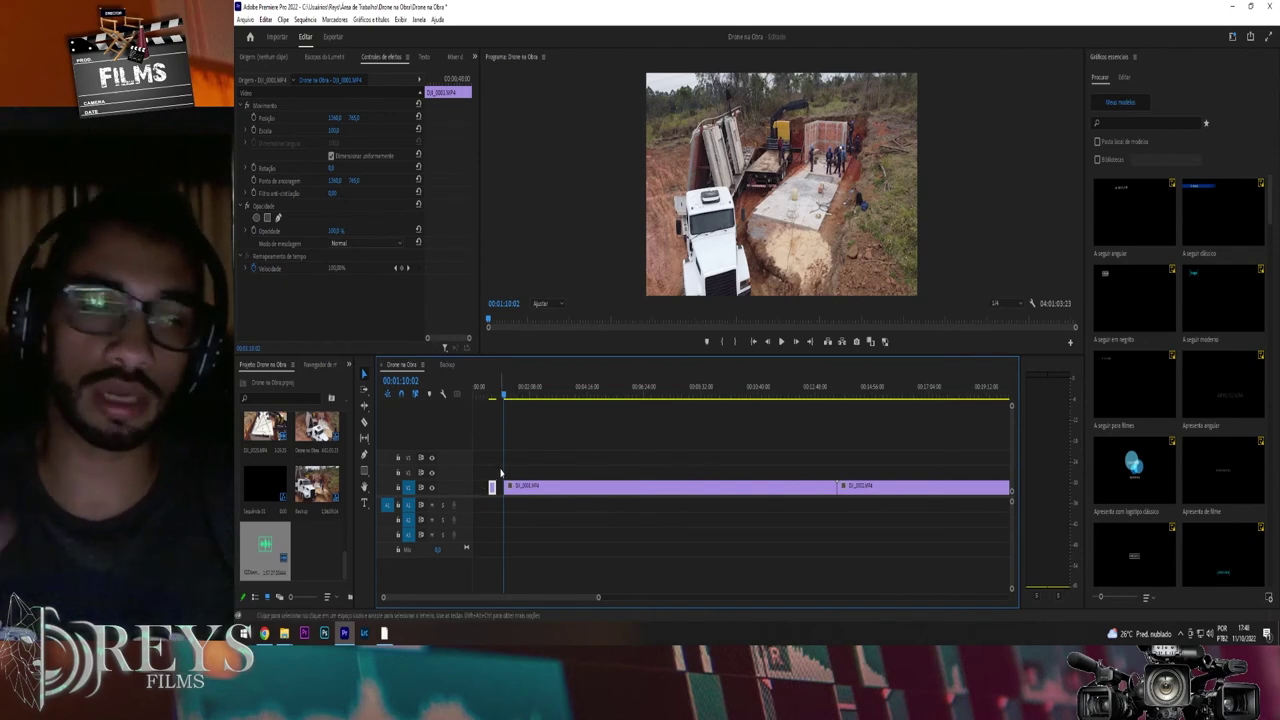
scroll(650, 461, "down", 8)
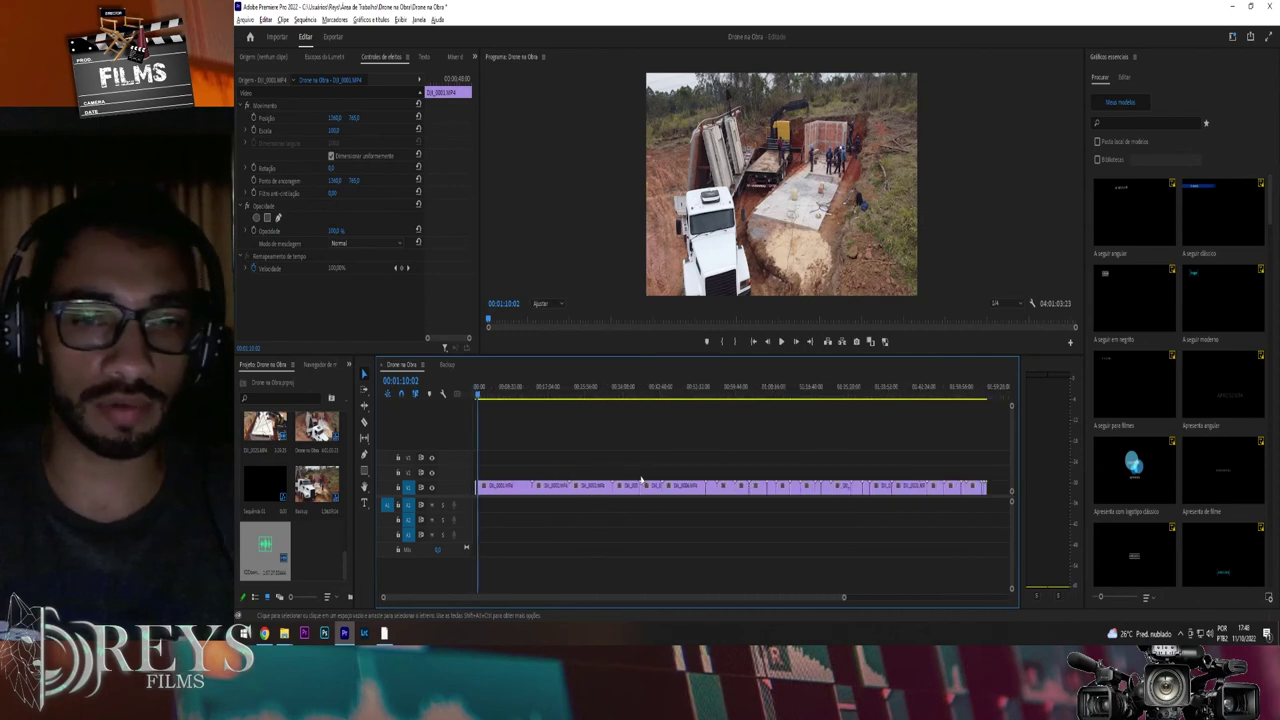
left_click(967, 537)
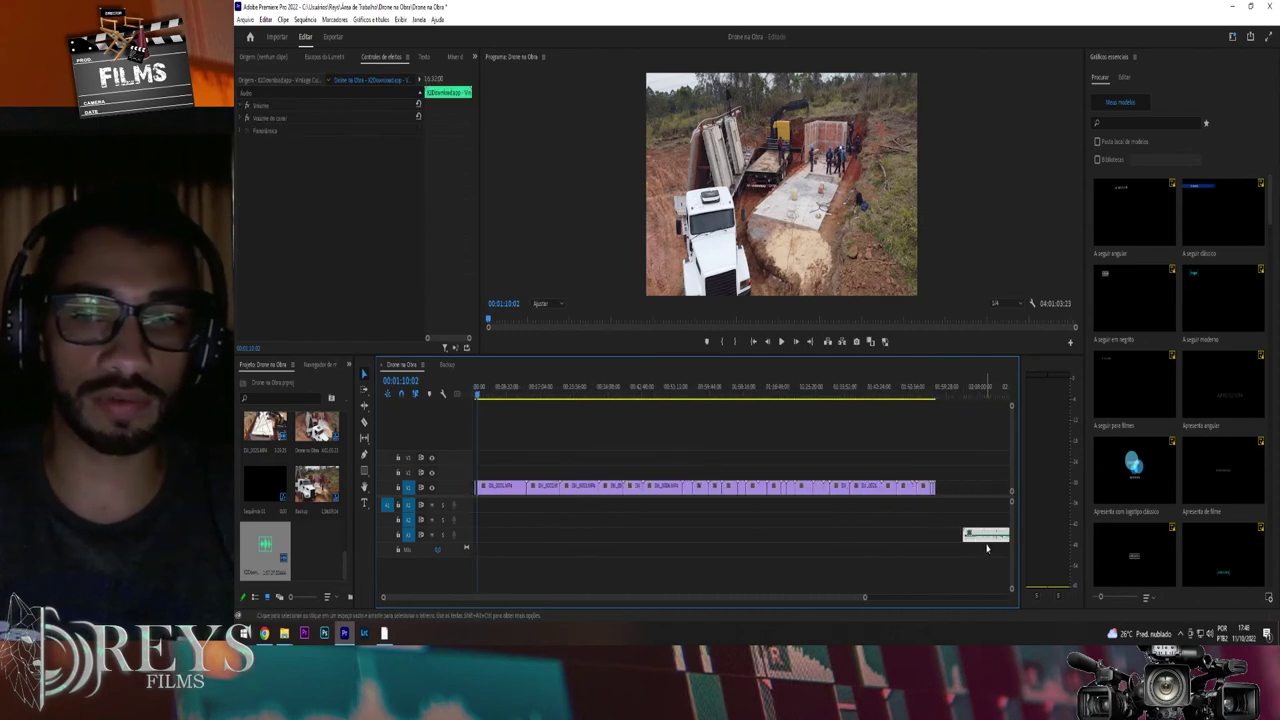